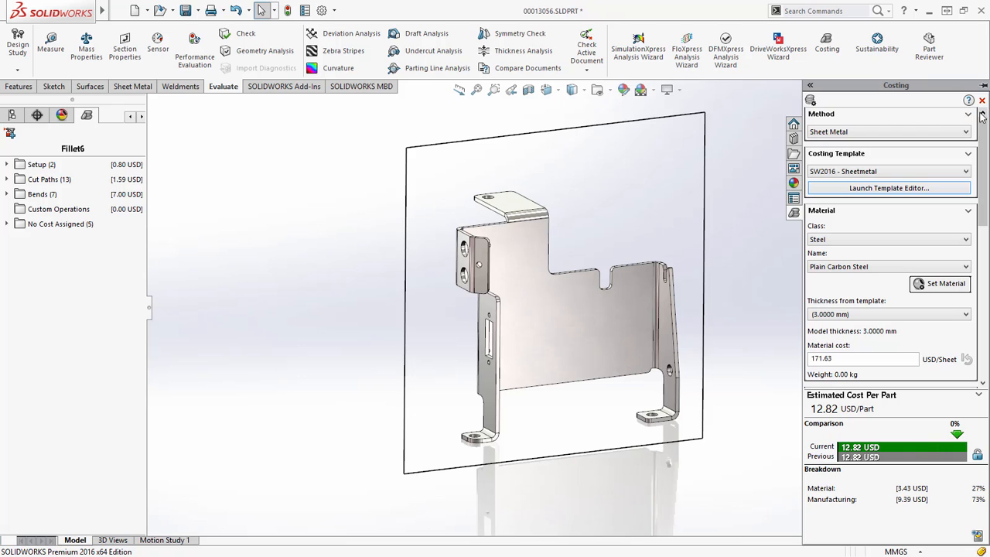
Pin the Costing pane open and set the blank's sheet size to 1.00 m x 2.00 m.
click(983, 87)
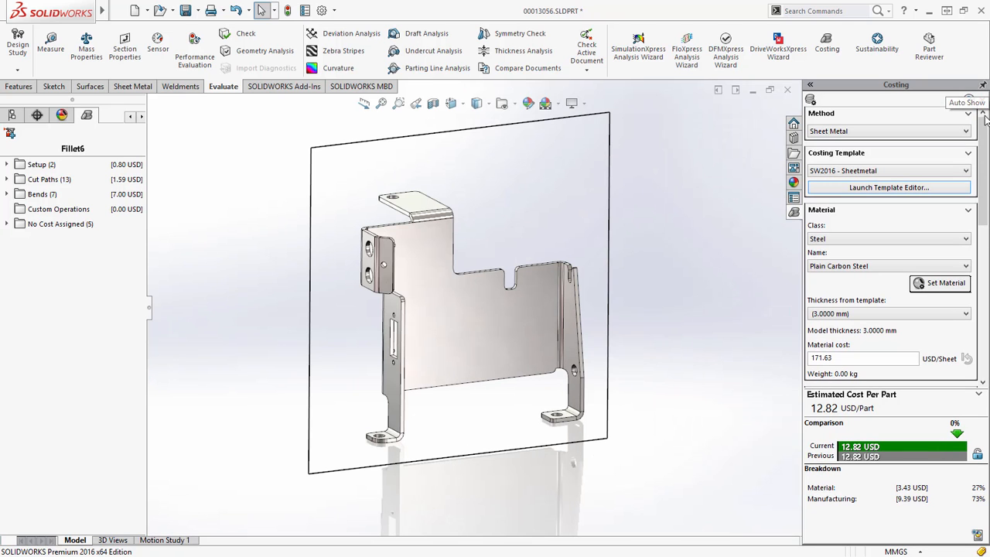
drag(985, 130, 988, 237)
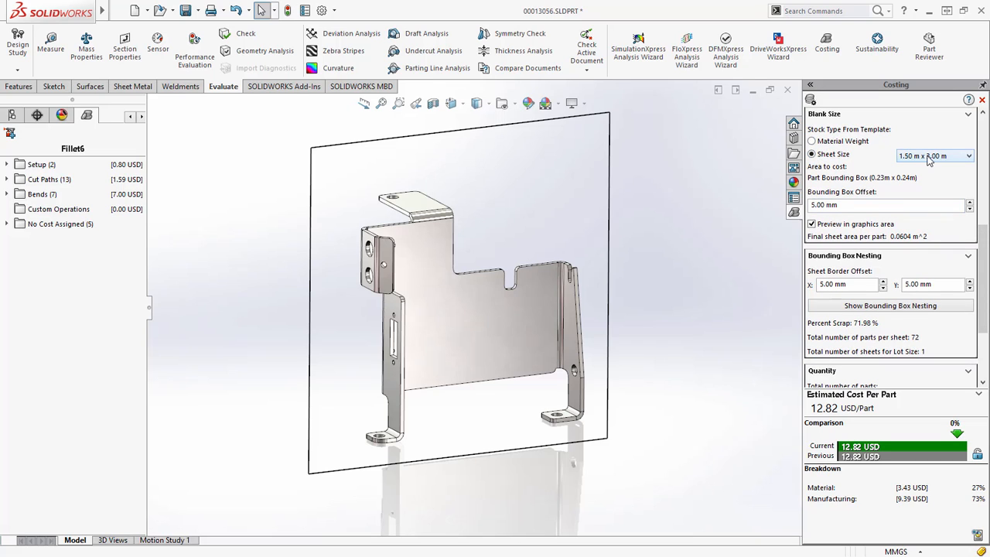
click(930, 157)
click(926, 171)
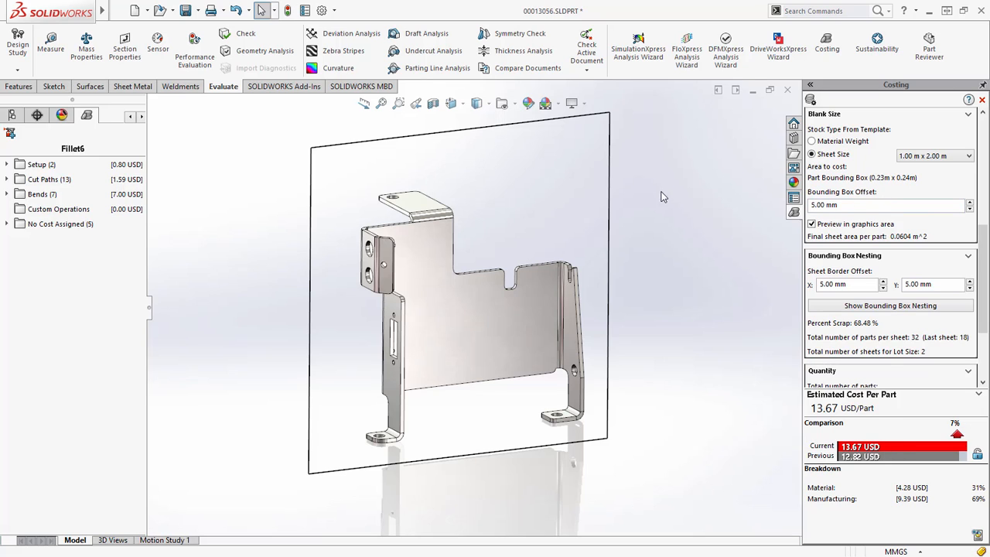
Examine the individual cut path costs and highlight Cut Path 1 on the part.
click(7, 179)
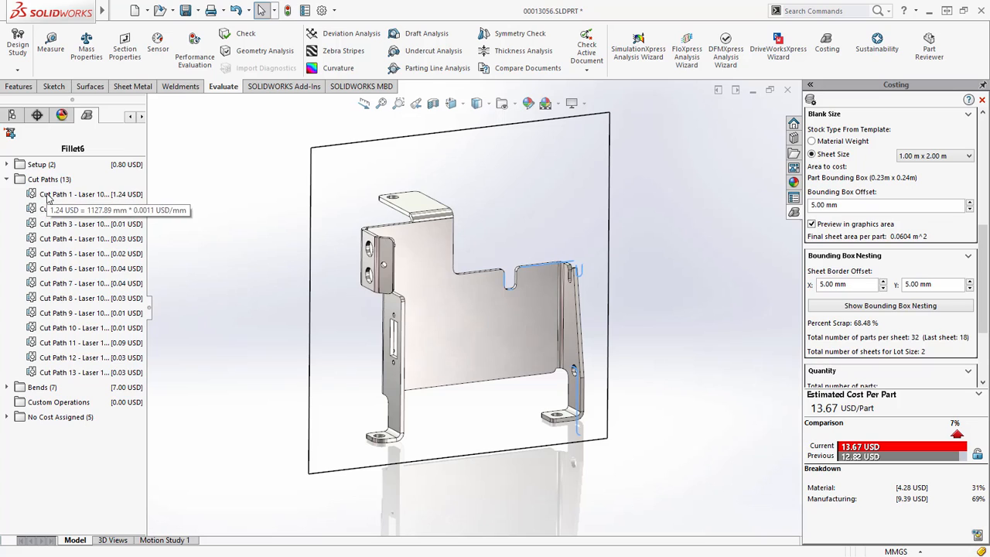
click(47, 197)
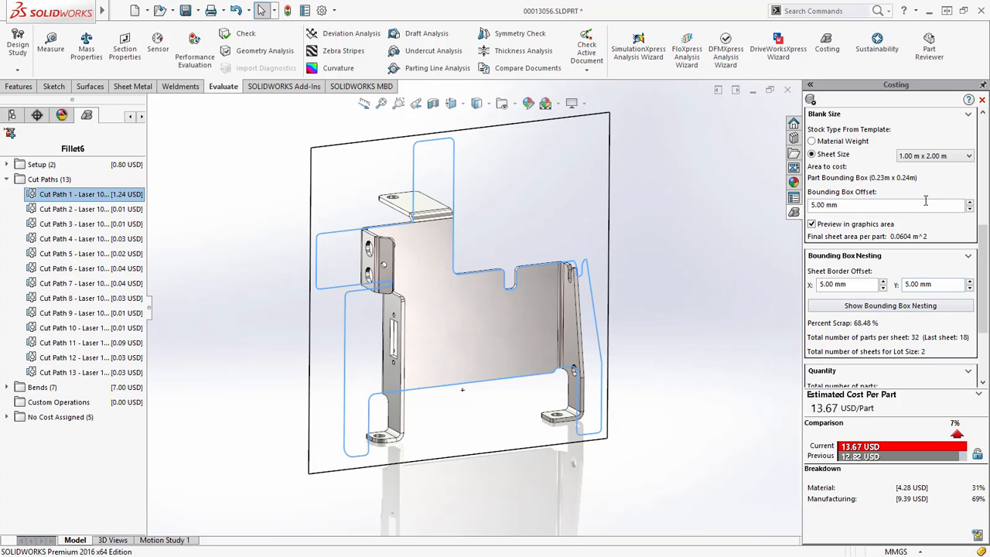
Set the blank's sheet size to 1.50 m x 3.00 m and preview its bounding box nesting.
click(925, 156)
click(922, 172)
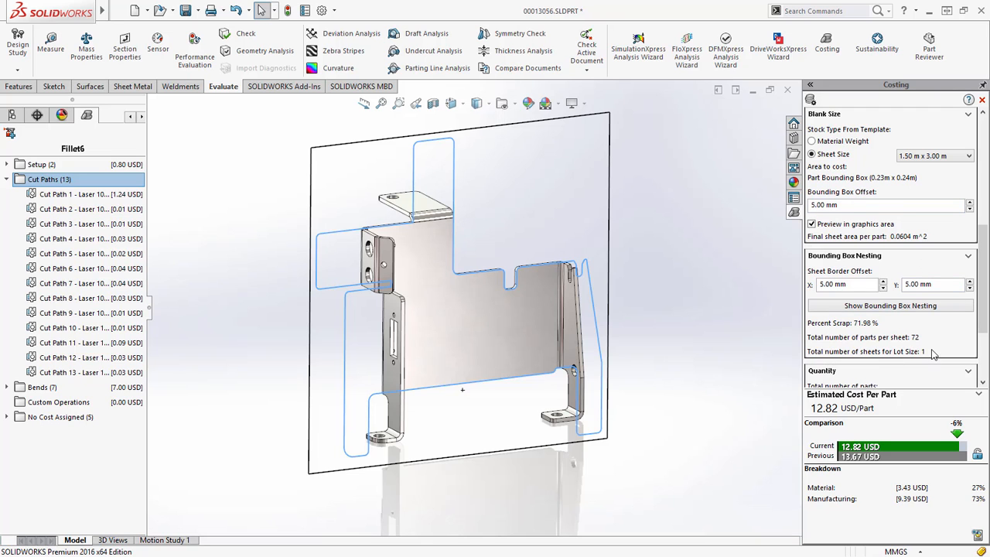
click(897, 307)
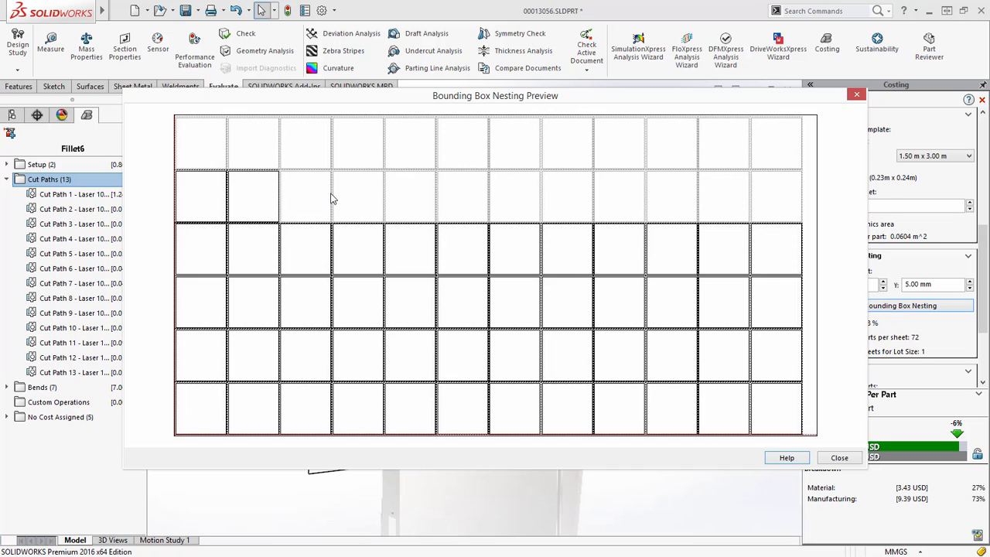
click(840, 458)
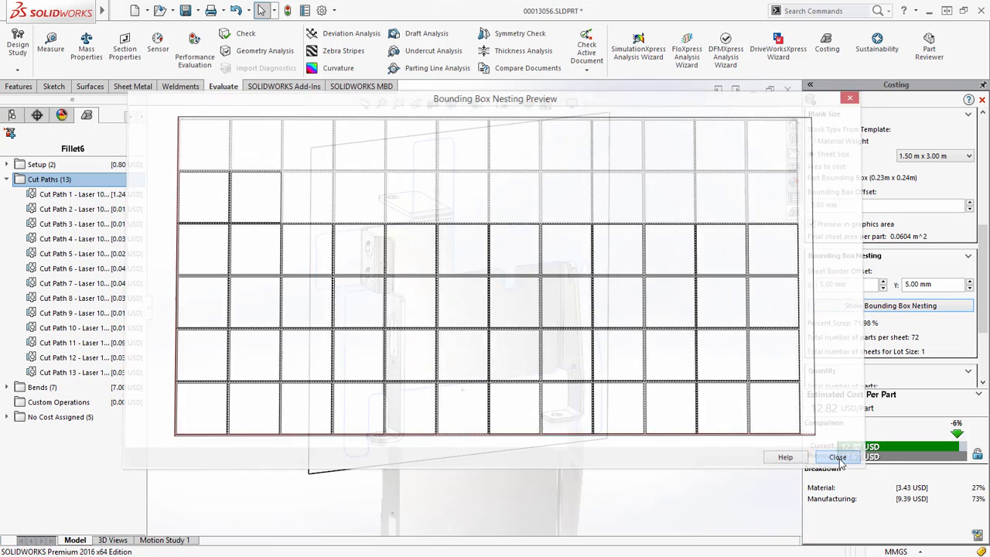
Review the thickness and sheet costs for Plain Carbon Steel in the SW2016 - Sheetmetal costing template.
drag(982, 333, 984, 205)
click(901, 188)
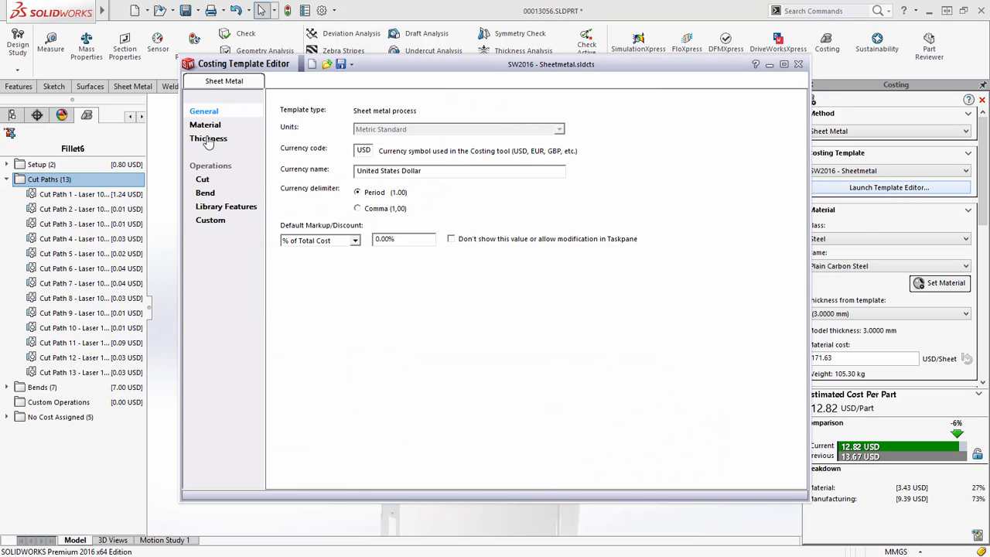
click(205, 139)
click(398, 117)
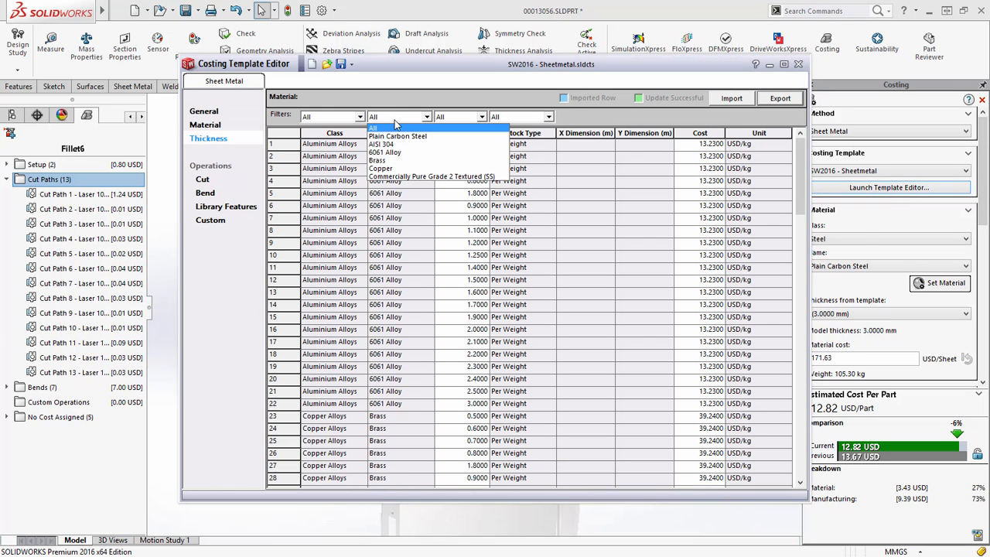
click(399, 136)
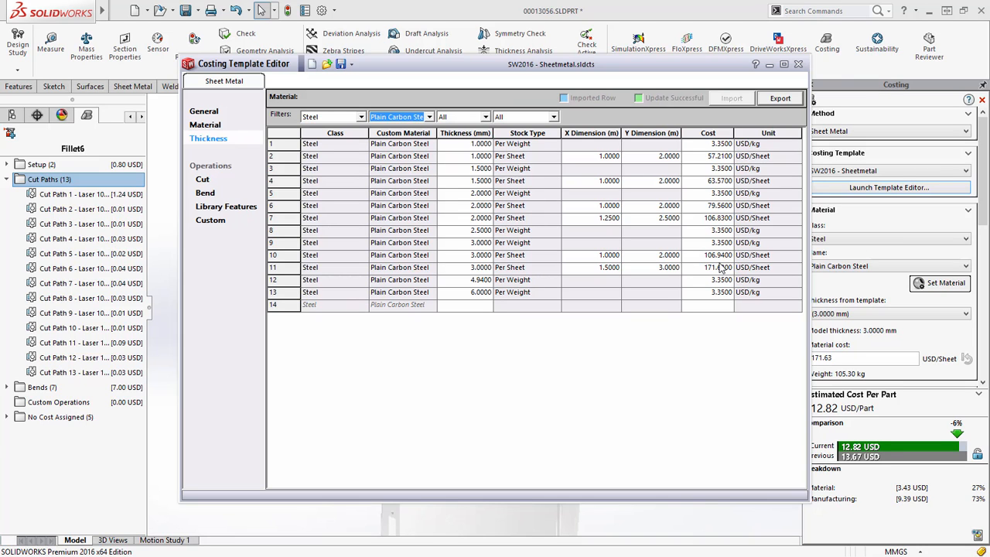
click(798, 64)
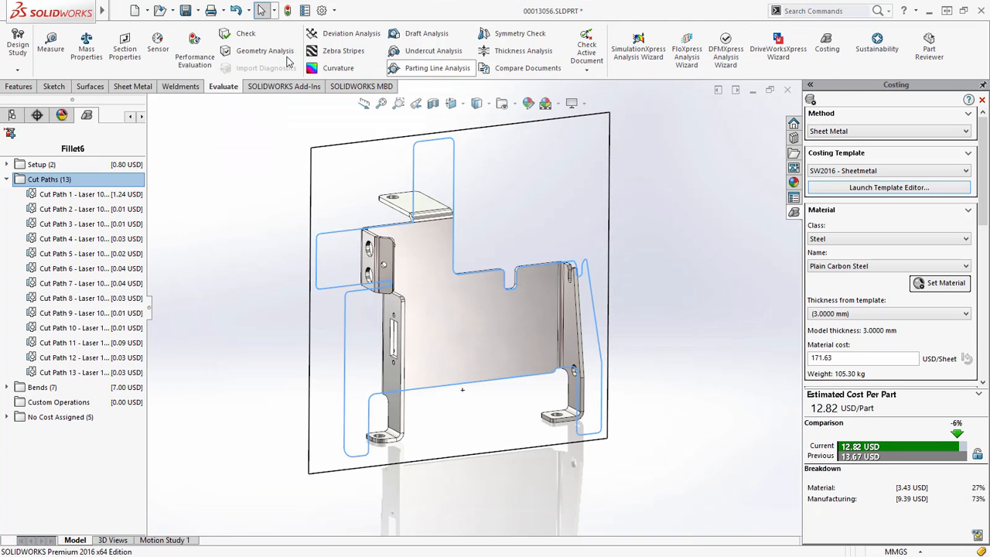
Save the sheet metal part and open the Torso Cross Brace part from the TORSO SUPPORT FRAME assembly.
click(185, 10)
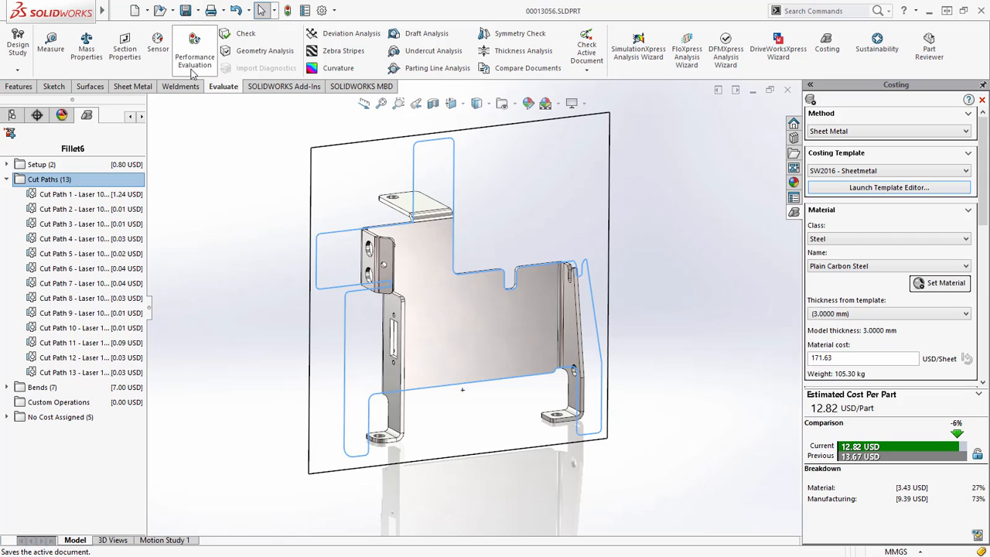
click(225, 184)
key(ctrl+Tab)
click(535, 299)
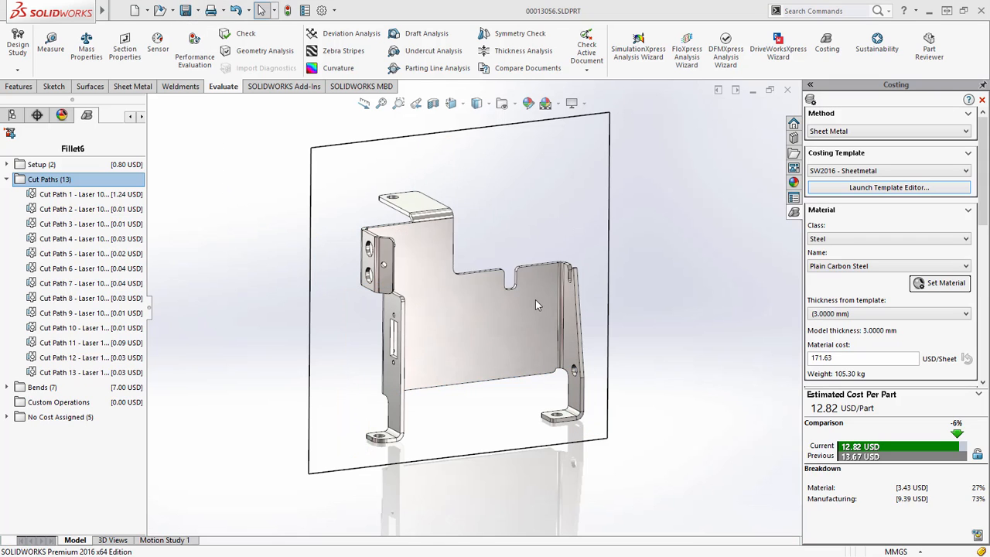
click(427, 310)
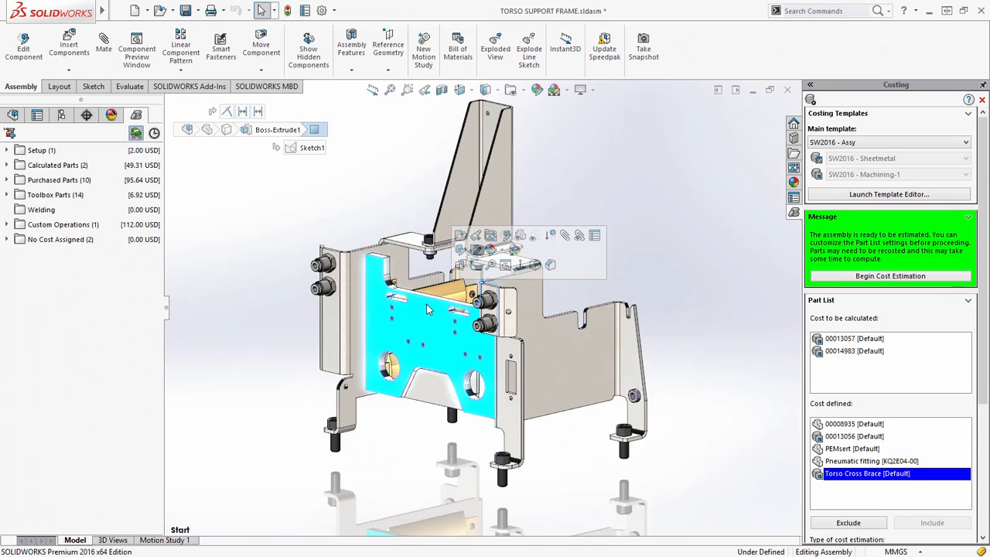
click(463, 246)
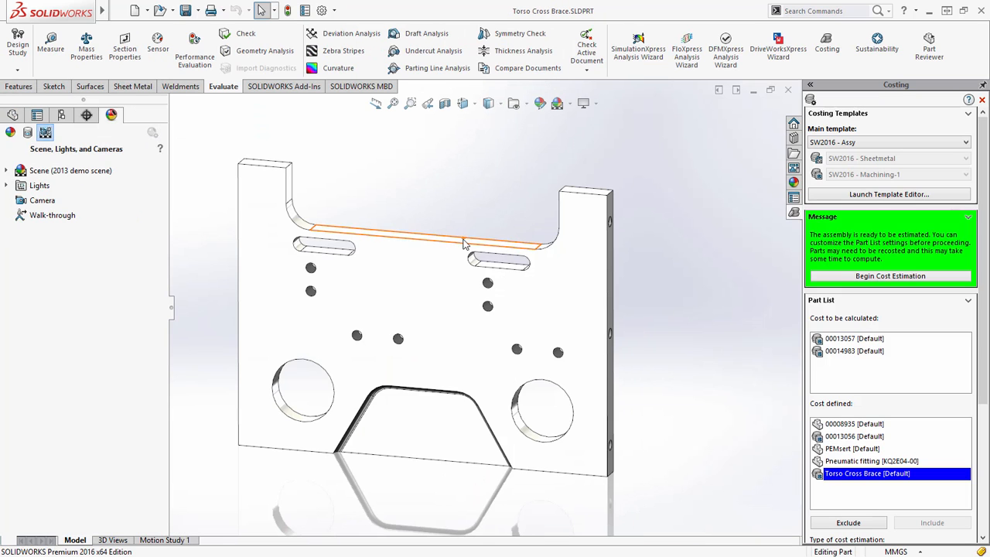
Check the diameter of the brace's large circular hole and review the drill operation and change options for Hole 1.
click(309, 426)
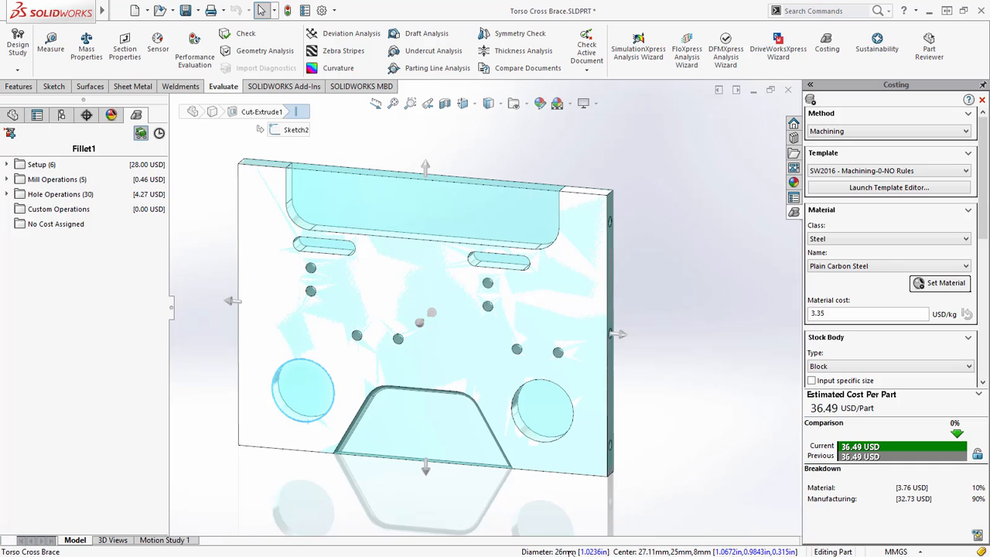
click(7, 194)
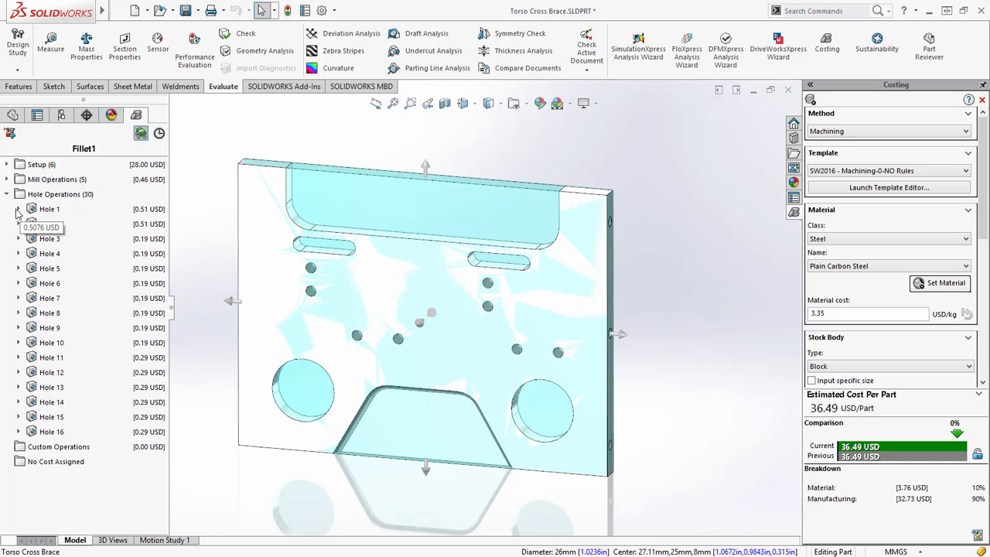
click(18, 210)
mouse_move(44, 225)
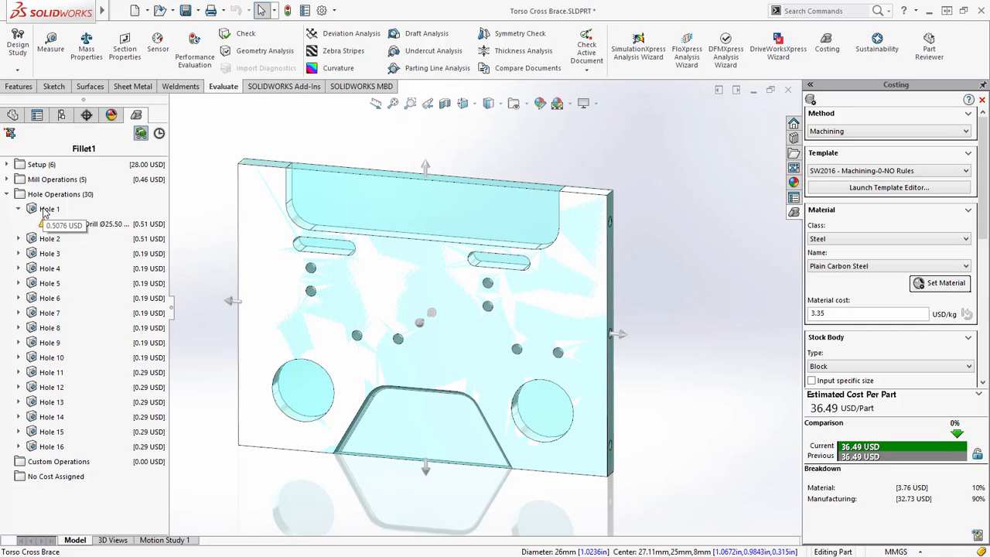
right_click(45, 210)
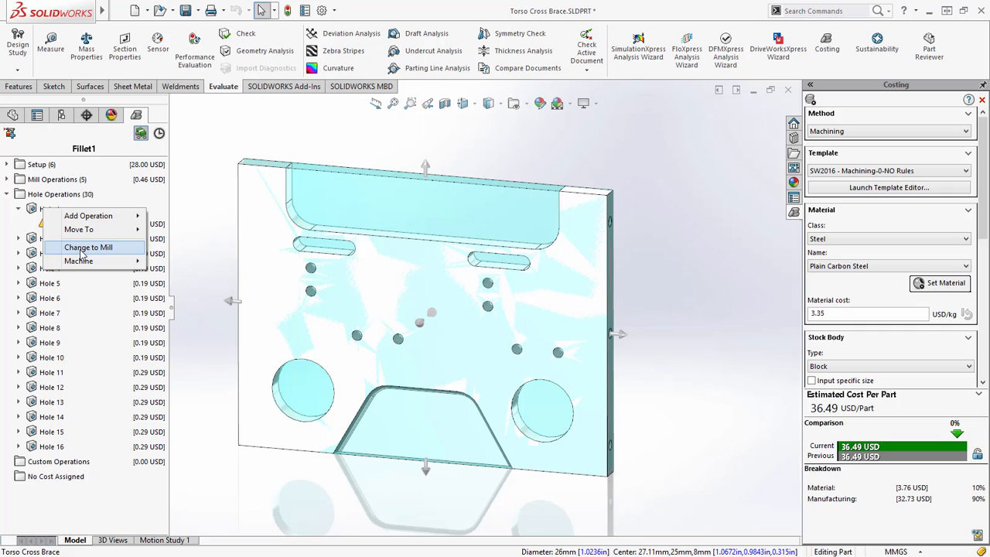
click(196, 246)
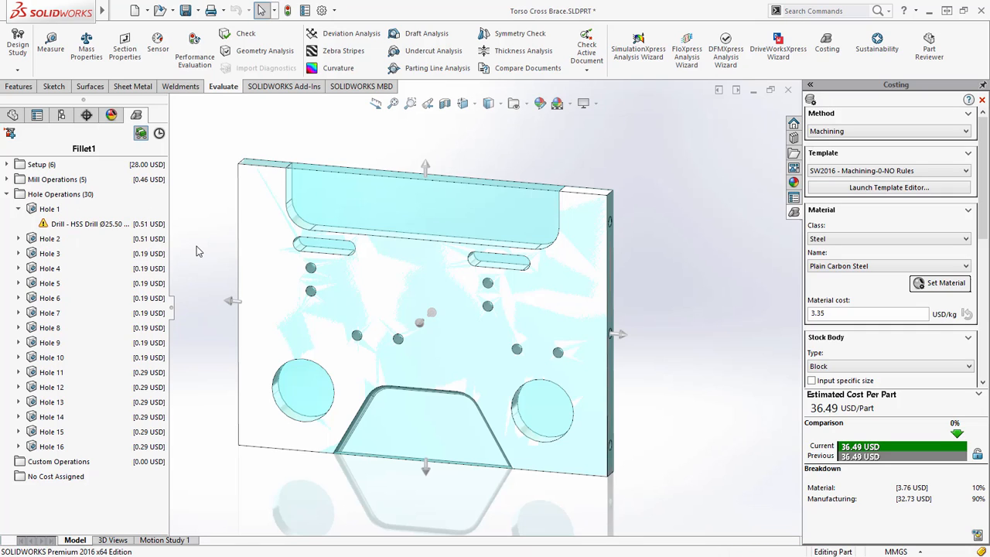
Extend the block stock beyond all four outer edges of the brace and update the cost estimate.
mouse_move(232, 302)
mouse_down()
mouse_move(217, 296)
mouse_move(224, 304)
mouse_up()
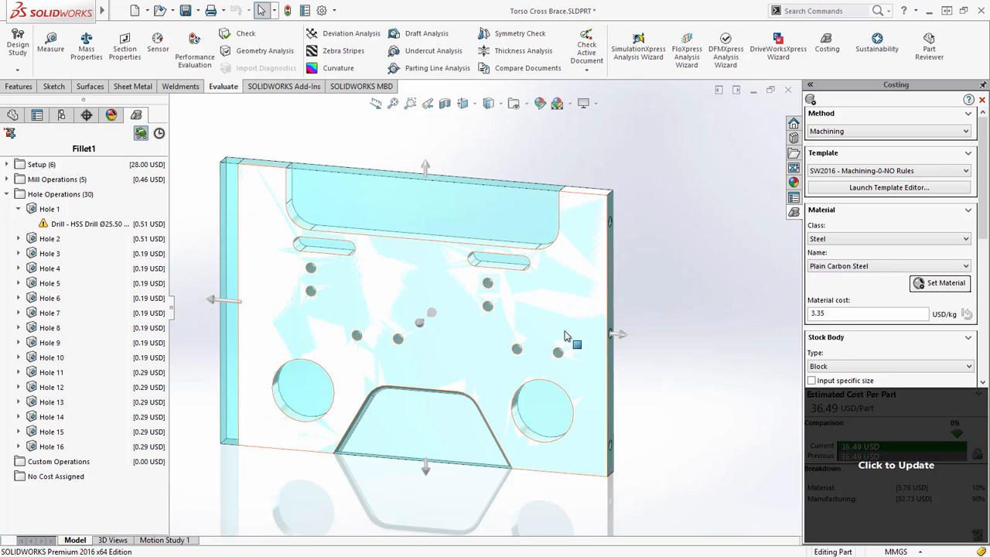
drag(623, 339, 625, 341)
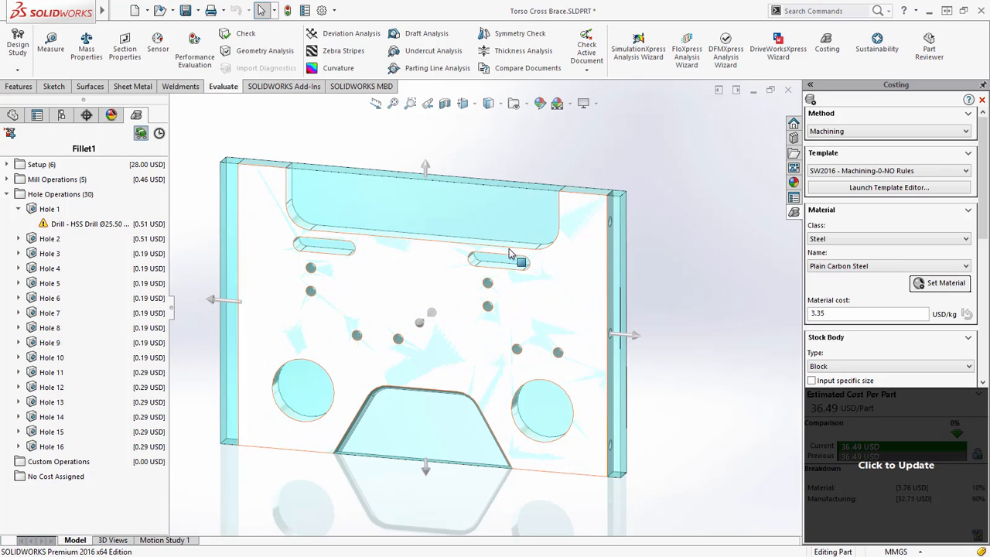
drag(426, 167, 426, 154)
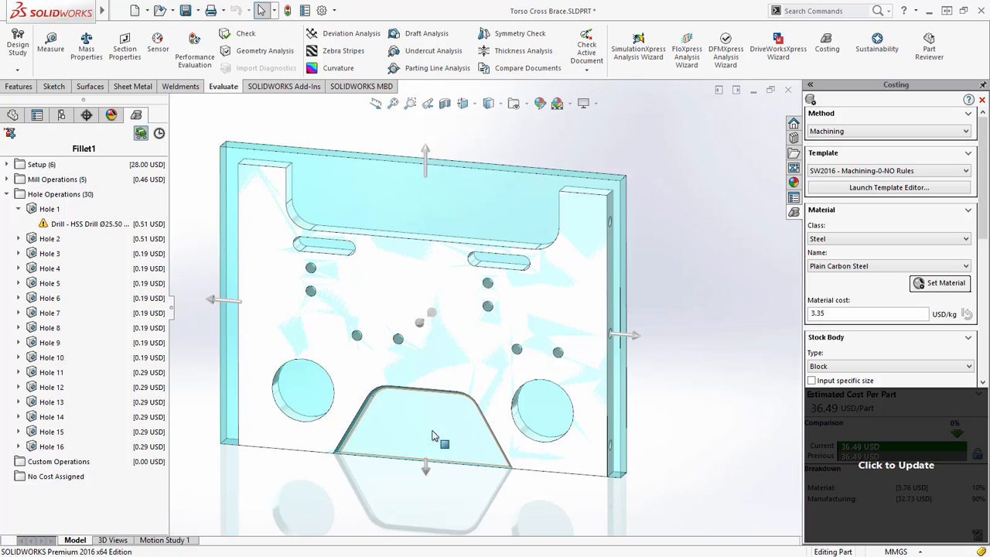
drag(427, 469, 430, 480)
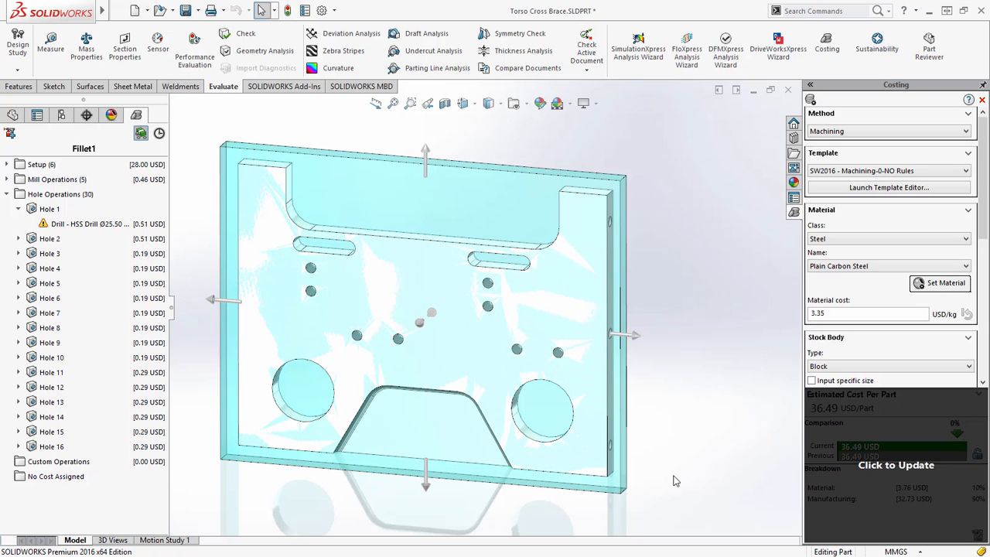
click(862, 475)
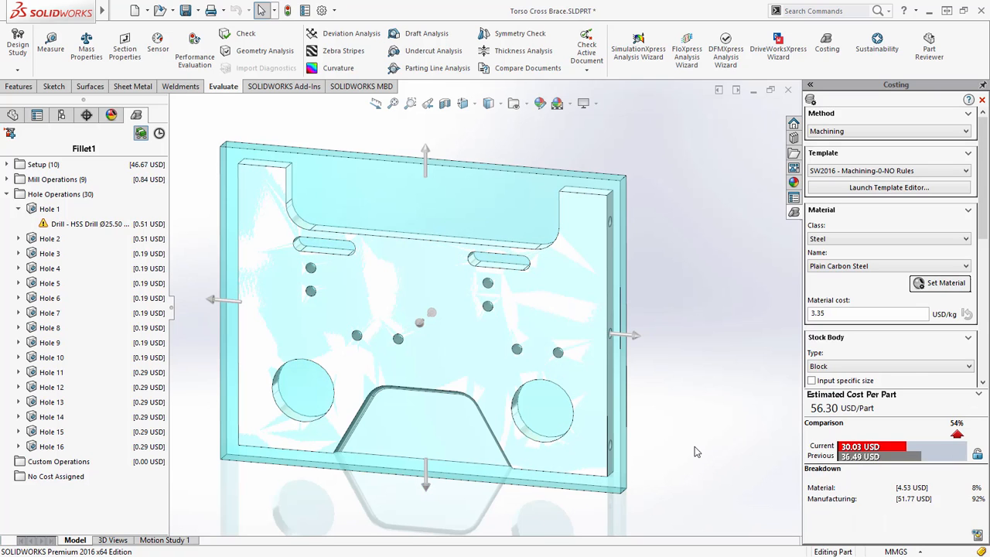
Review the custom operations available for the brace without adding one.
click(9, 136)
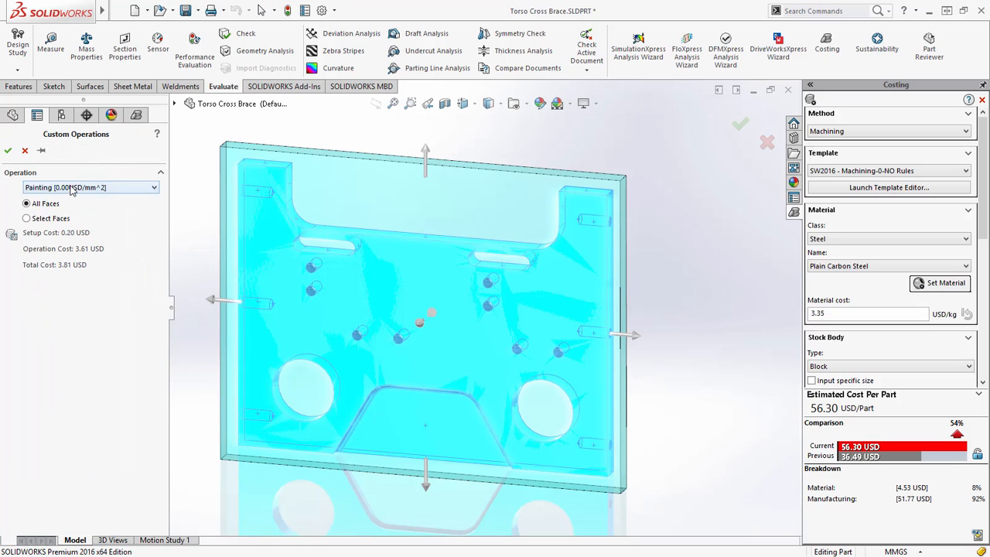
click(72, 188)
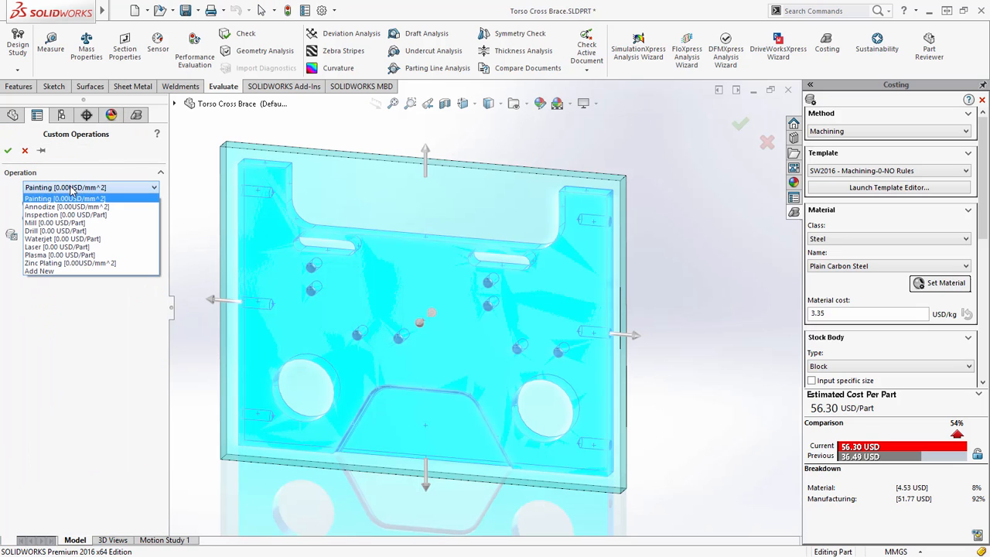
click(195, 248)
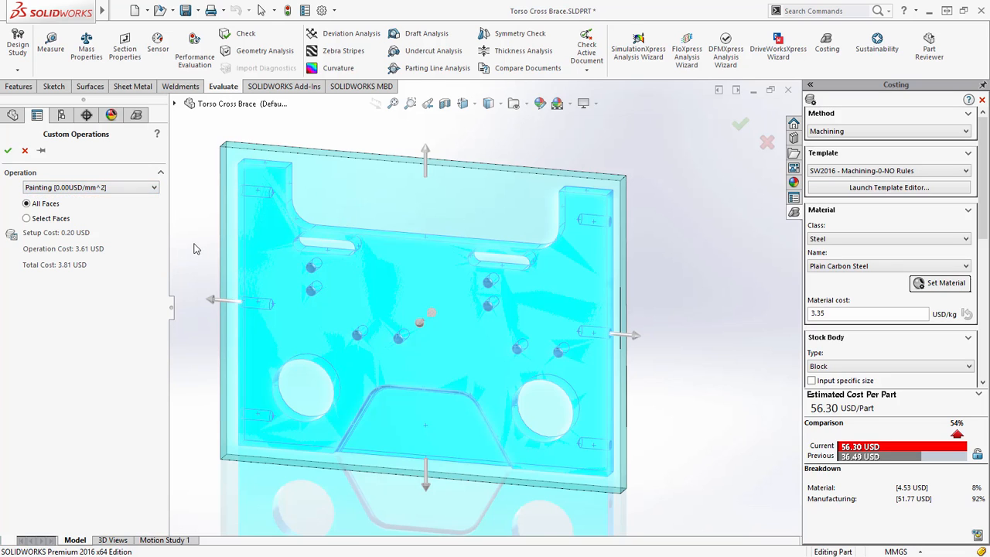
click(25, 150)
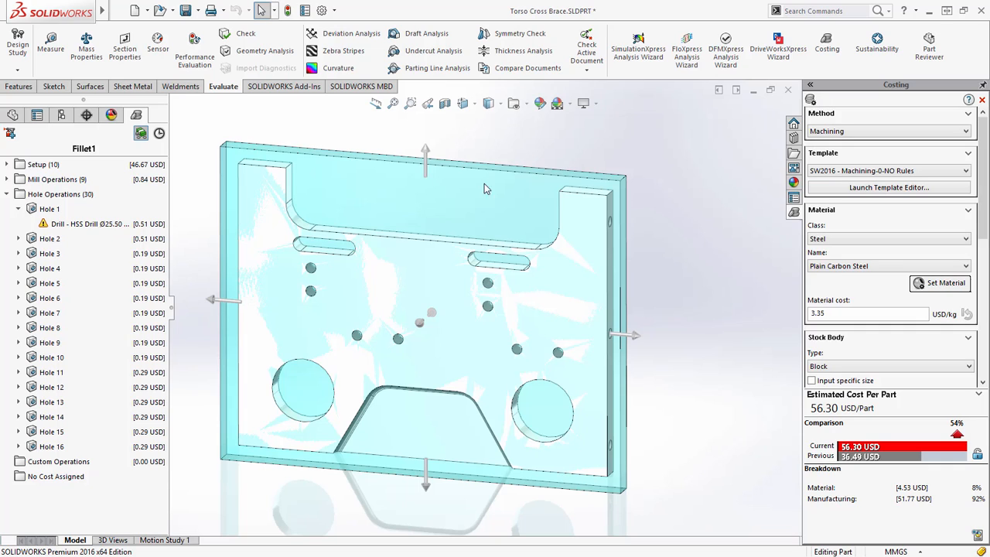
Apply the SW2016 - Machining-1 costing template to the brace.
click(866, 172)
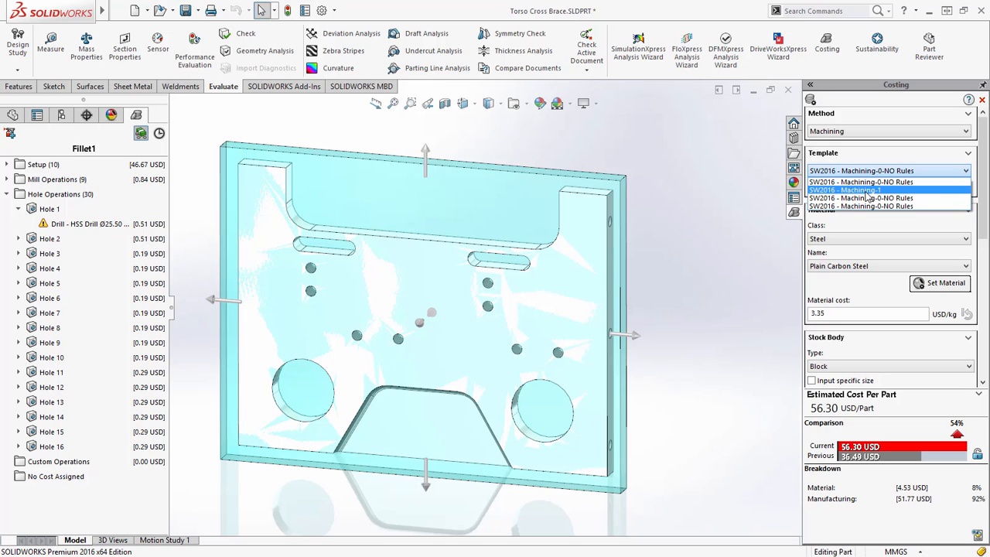
click(866, 190)
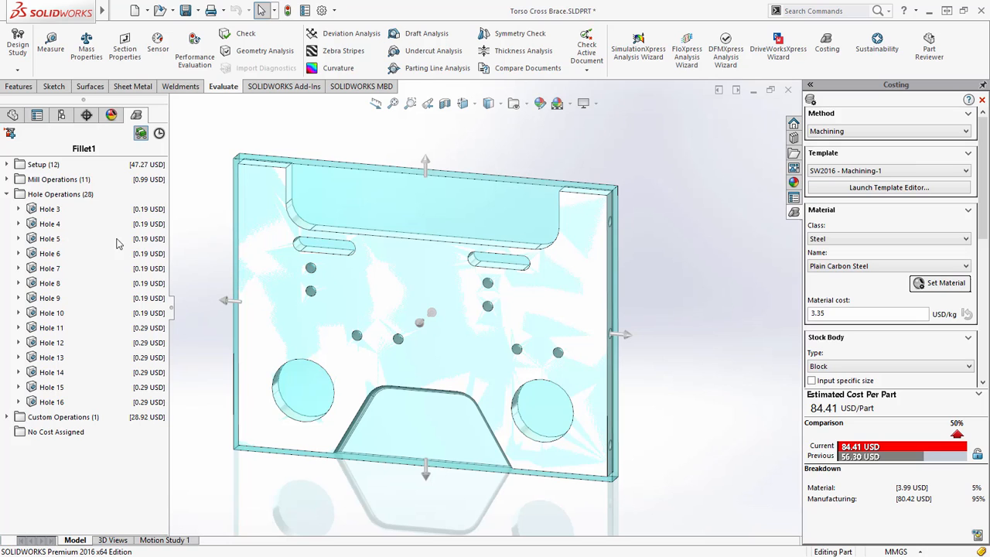
Examine the brace's mill operations by highlighting Right Face, Top Face and Circular Pocket 1.
click(7, 179)
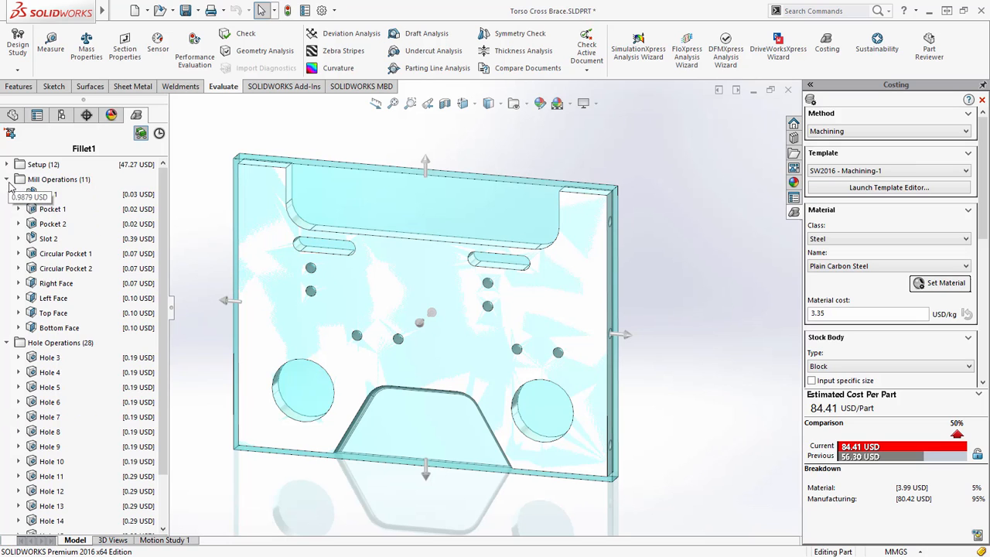
click(57, 283)
click(55, 313)
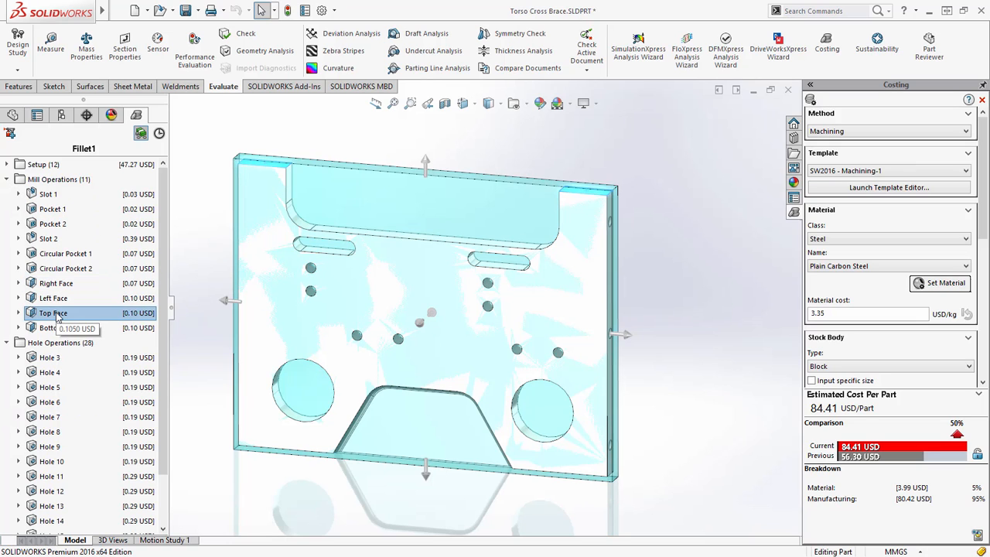
click(67, 254)
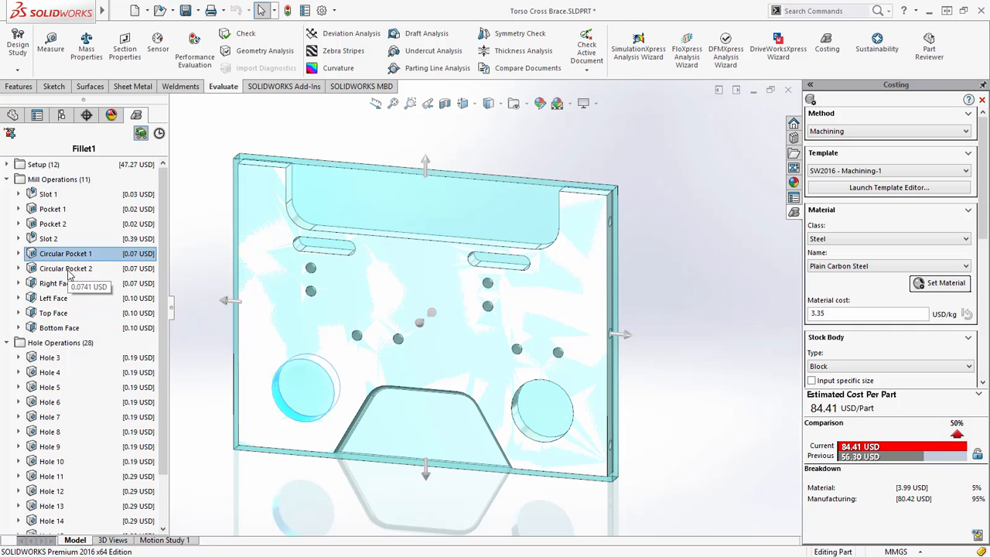
Examine Circular Pocket 2, the hole operations and the zinc plating custom operation in the brace's cost breakdown.
click(68, 270)
scroll(167, 428, down, 1)
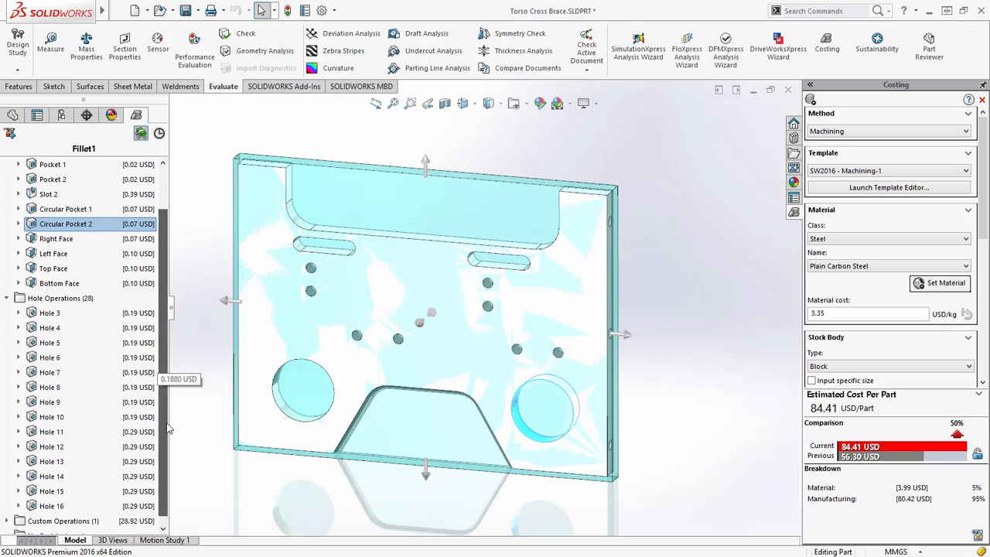
scroll(168, 428, down, 1)
click(70, 521)
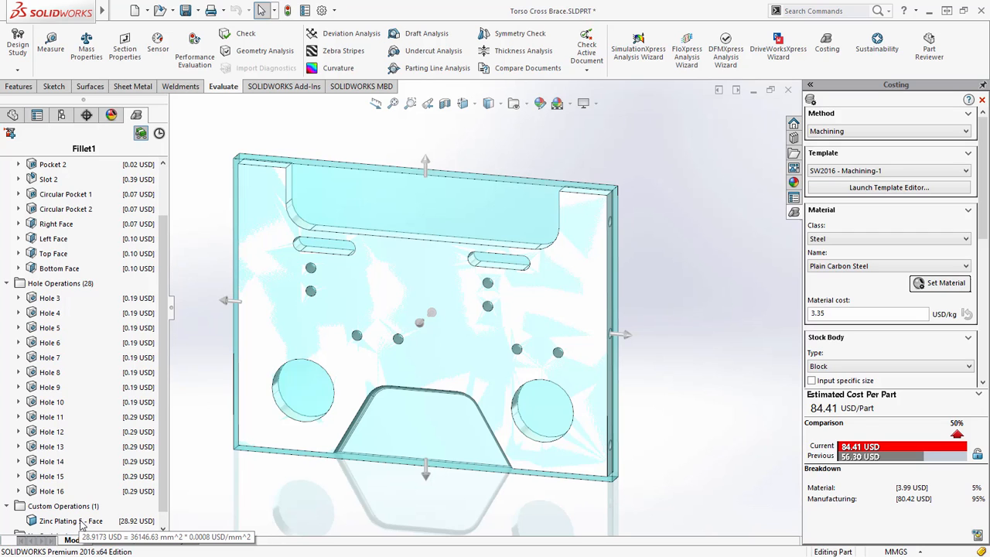
Review the definitions of the Mill Large Holes, Zinc plate steel parts and Add Stock on sides rules in the machining costing template.
click(830, 191)
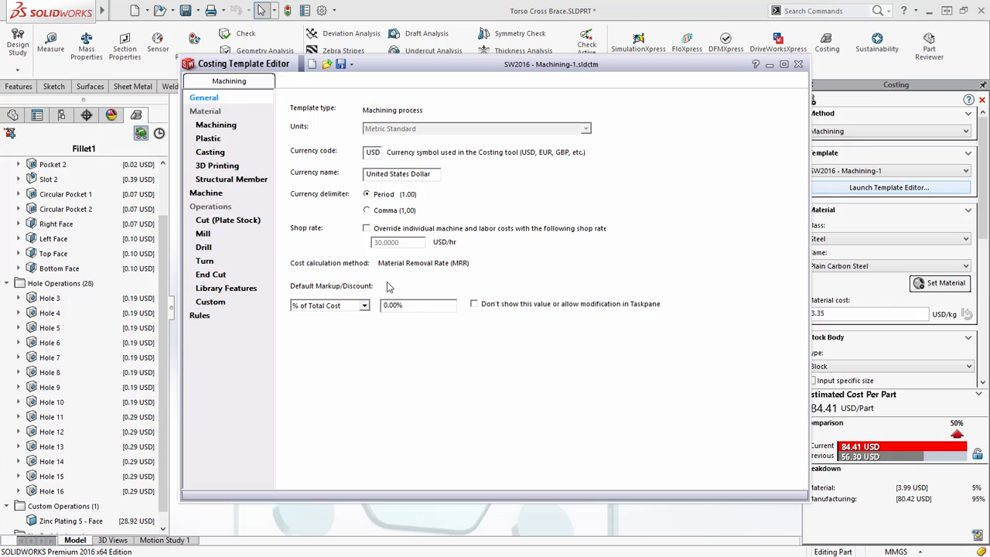
click(200, 316)
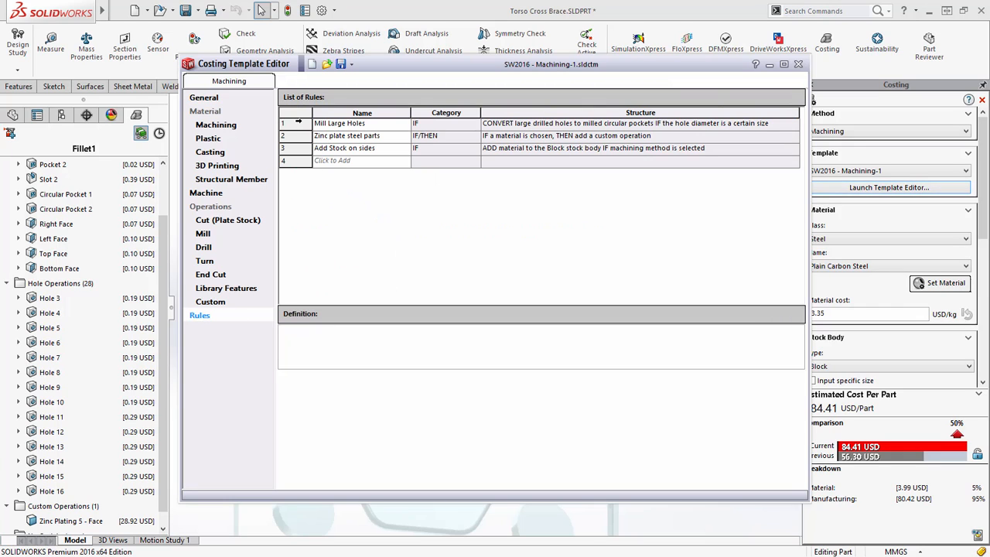
click(297, 123)
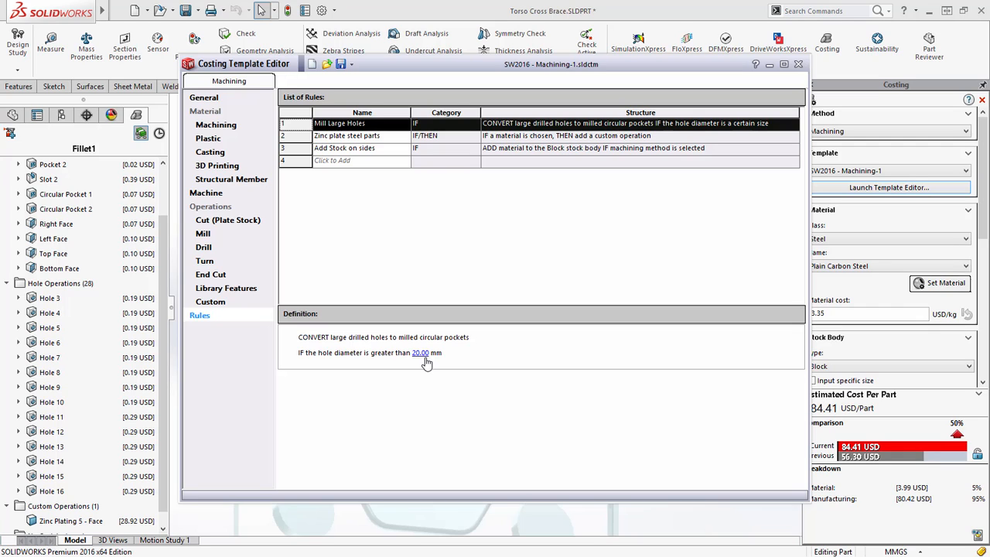
click(288, 137)
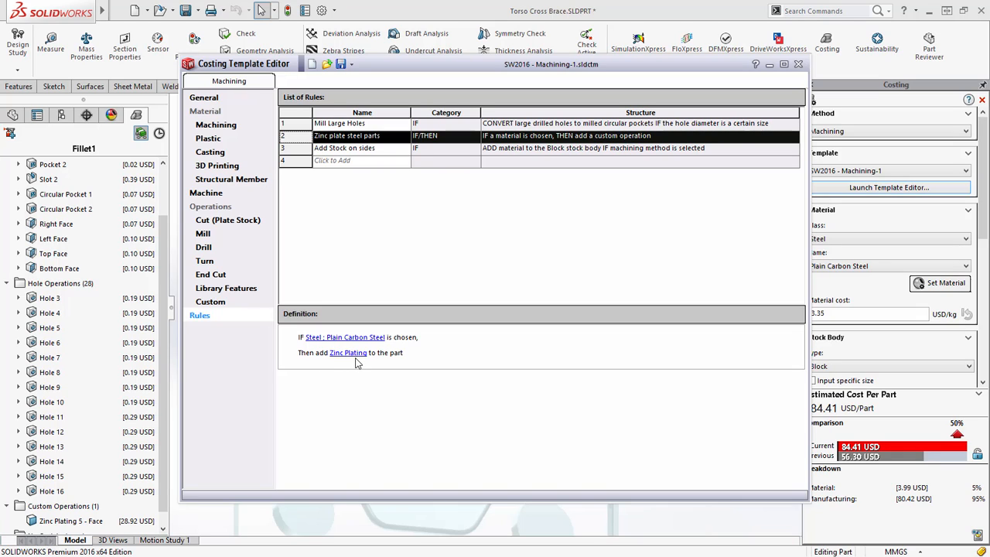
click(297, 149)
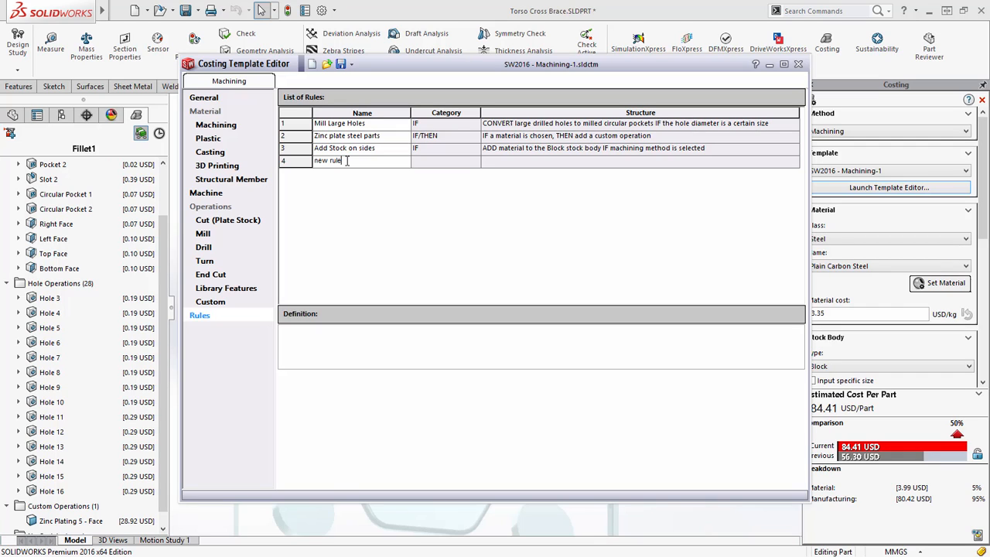
Start an IF/THEN template rule named "new rule", review the available rule structures, and close the template editor without choosing one.
click(435, 164)
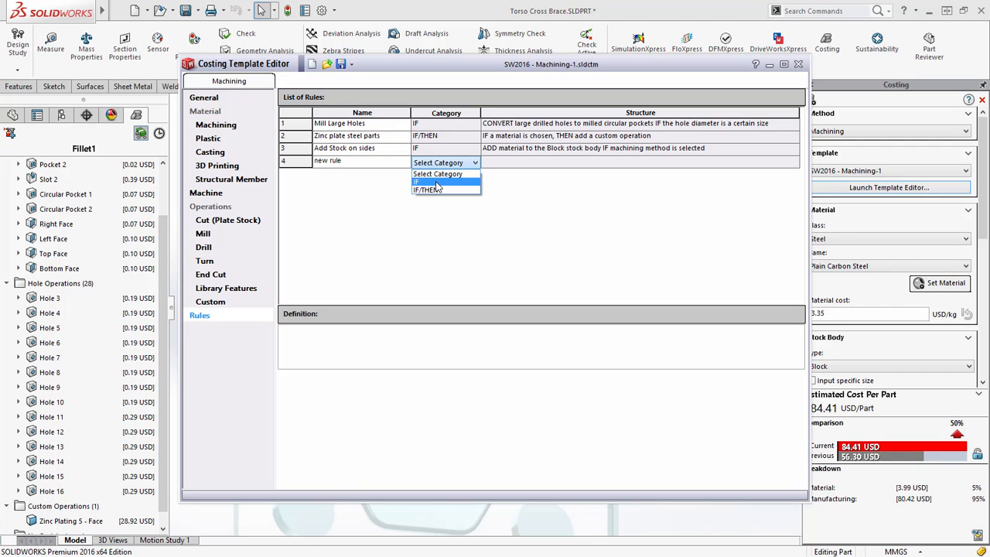
click(440, 190)
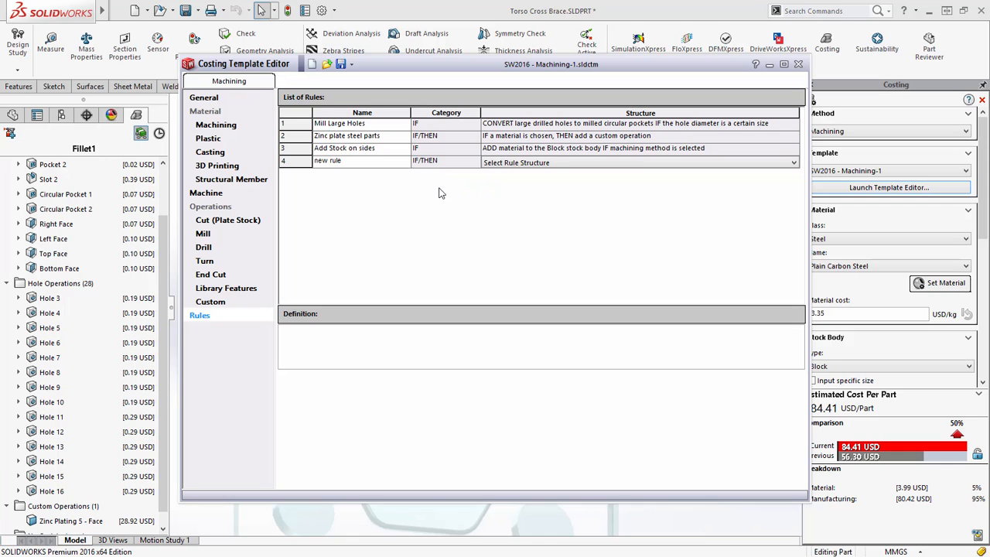
click(564, 163)
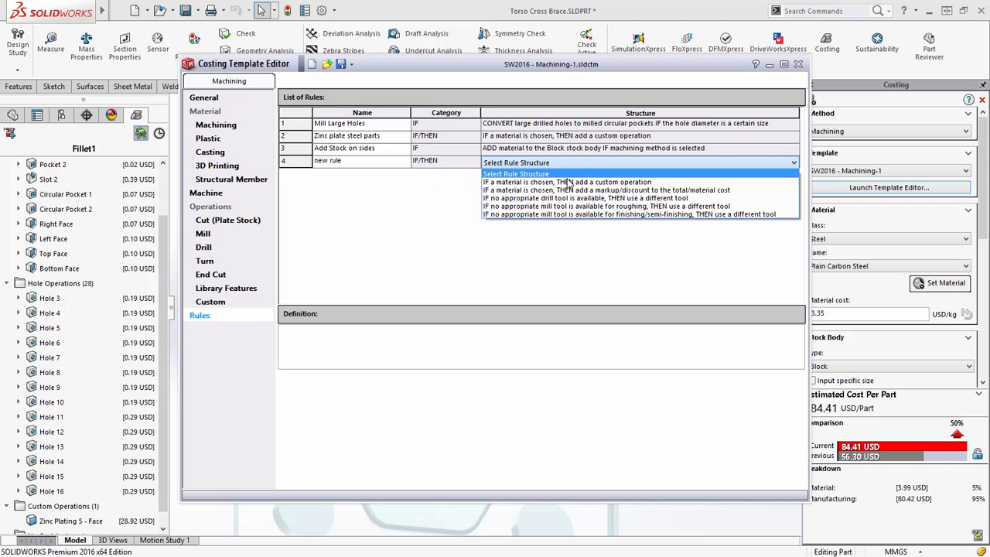
click(568, 238)
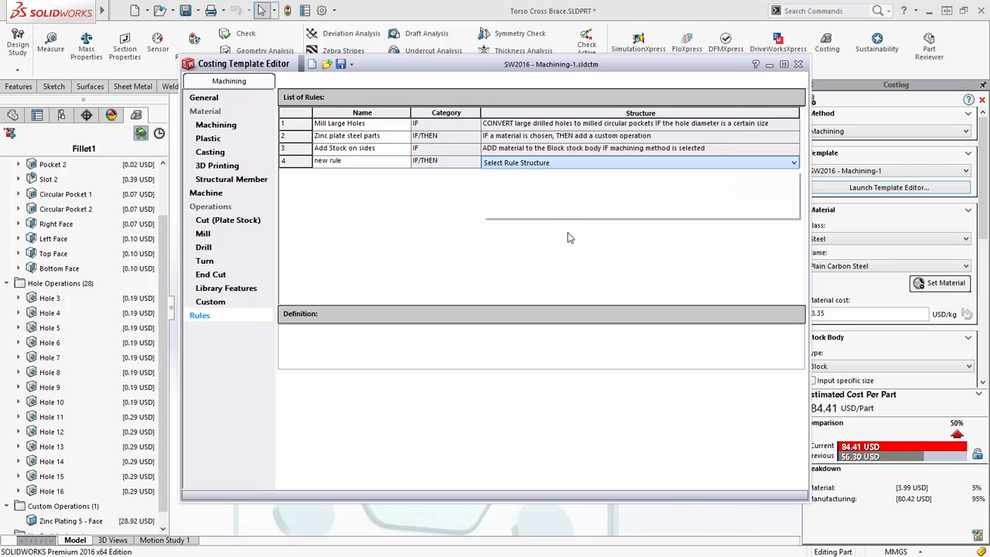
click(799, 65)
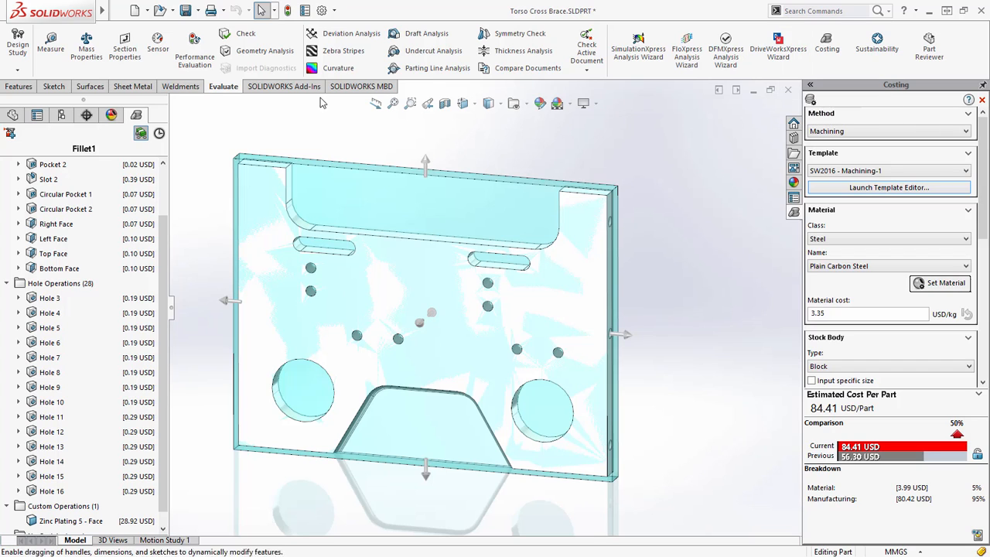
Save the brace part and switch to the TORSO SUPPORT FRAME assembly.
click(185, 11)
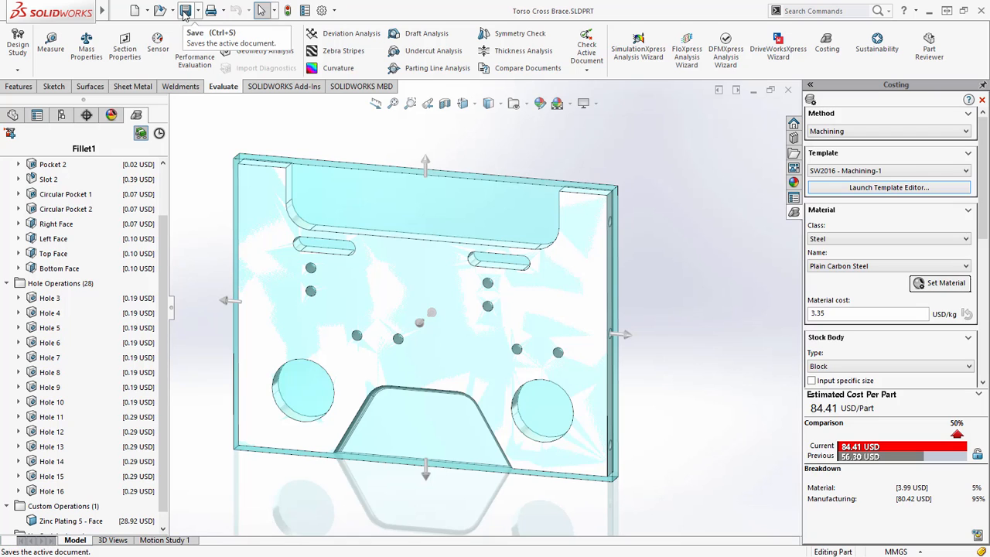
key(ctrl+Tab)
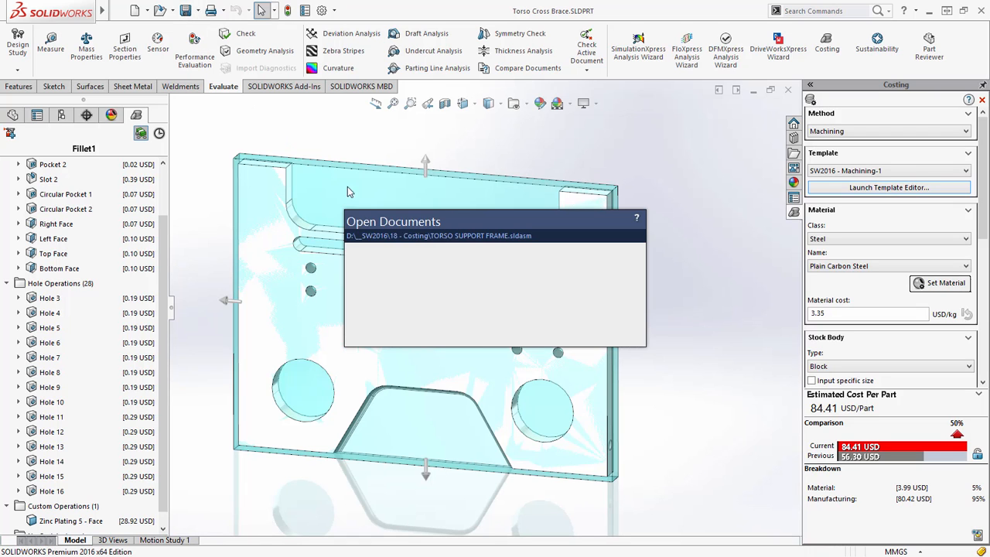
click(499, 302)
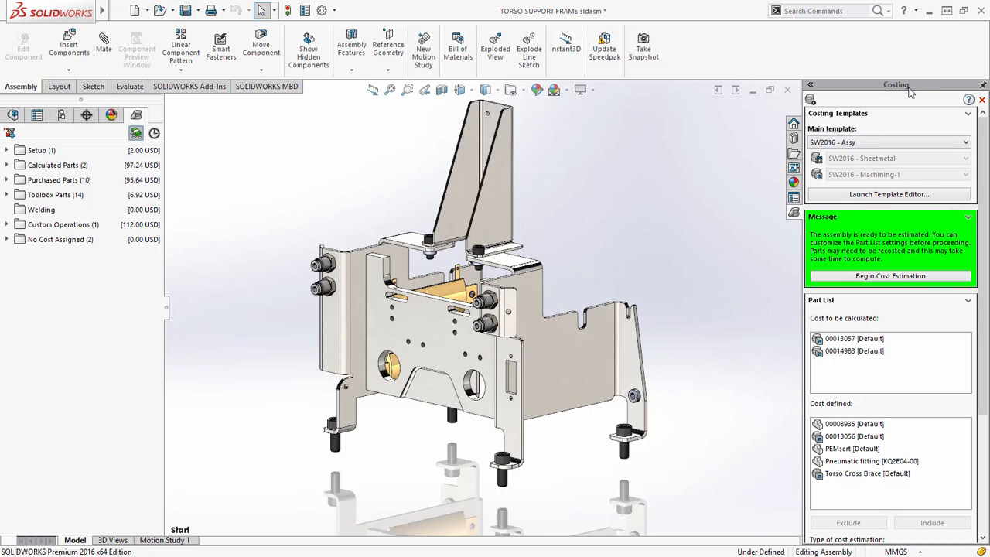
Examine the assembly's parts with costs to be calculated and already defined, including the cost estimation type of part 00008935.
click(859, 339)
click(854, 351)
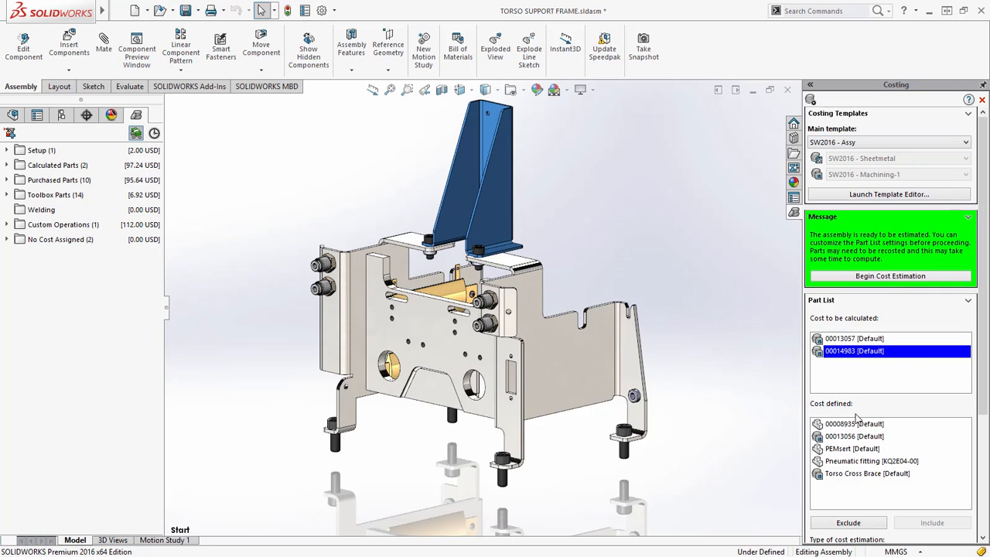
click(851, 436)
click(849, 474)
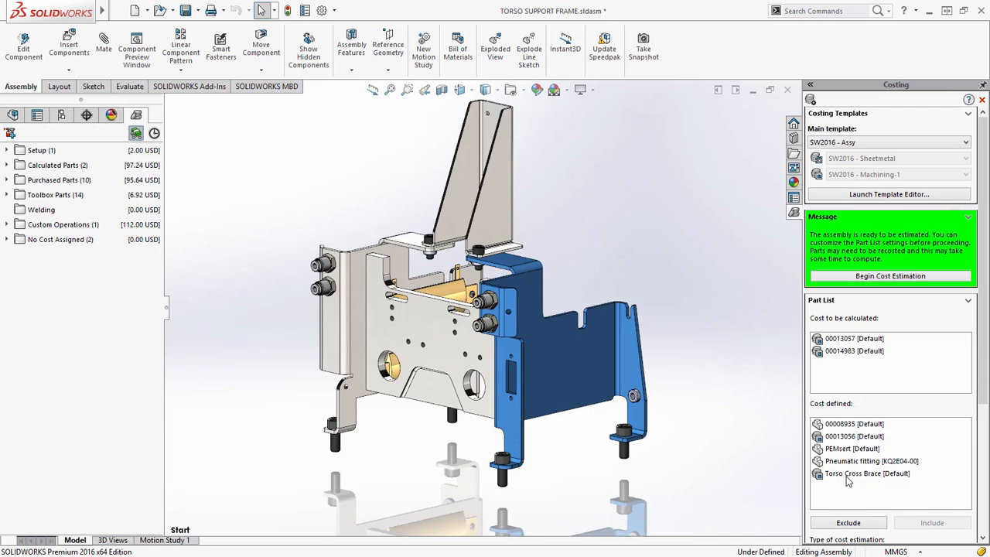
click(848, 426)
scroll(984, 358, down, 5)
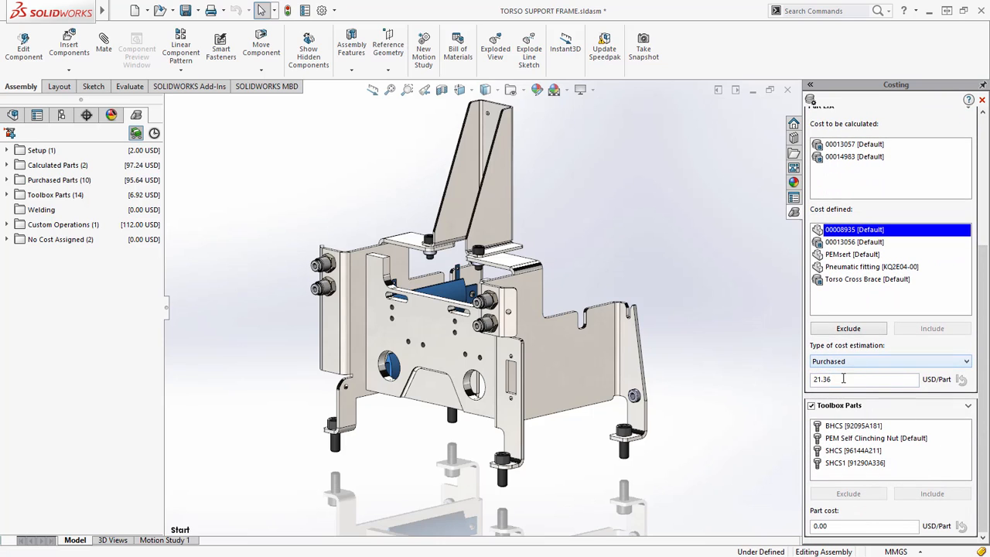
Check the part costs of the BHCS, PEM Self Clinching Nut and SHCS toolbox parts.
click(838, 424)
click(839, 438)
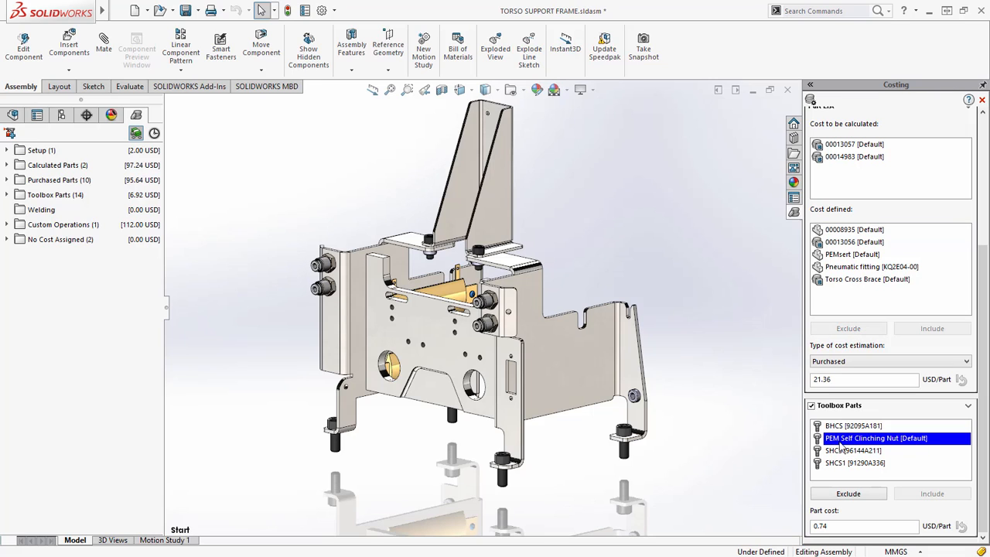
click(841, 451)
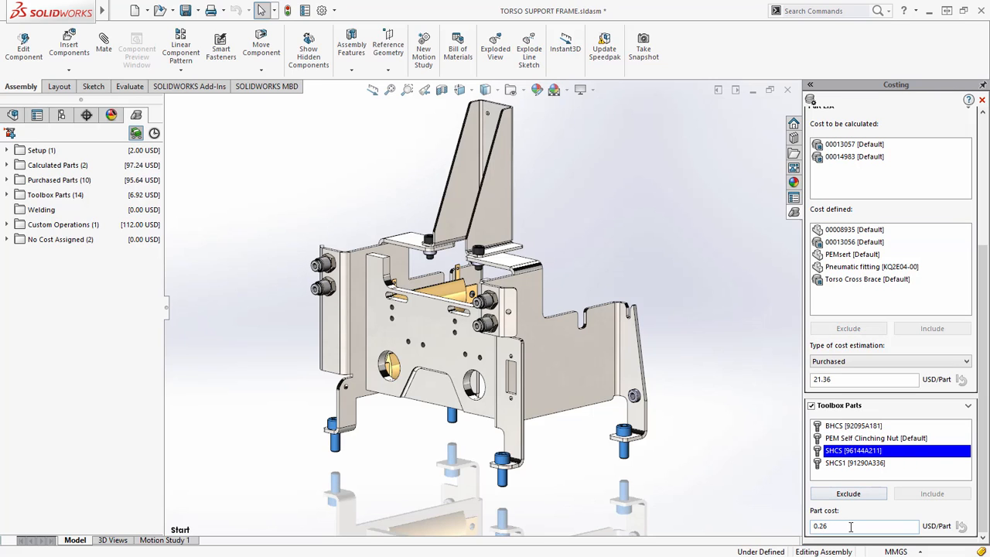
Run the cost estimation for the torso support frame assembly.
drag(984, 470, 983, 329)
click(882, 276)
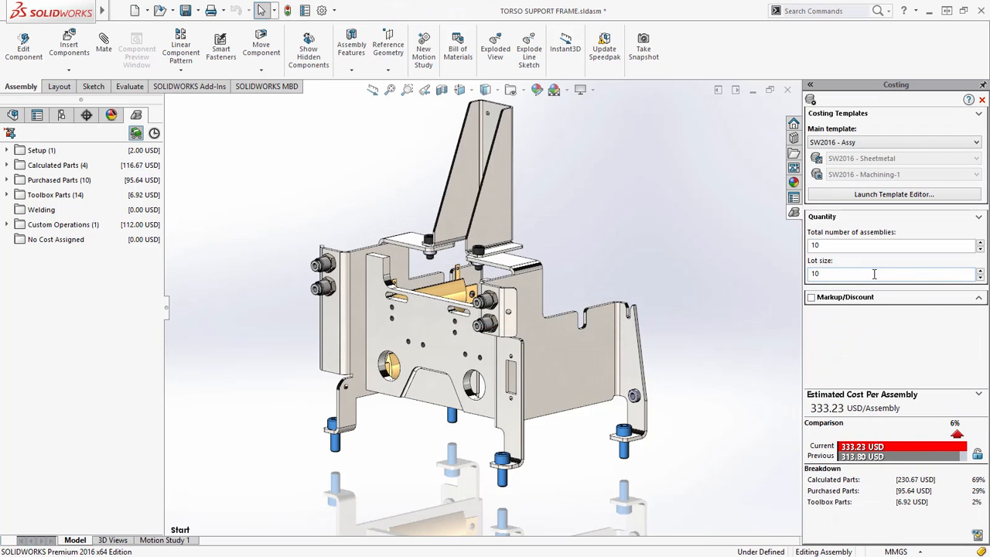
Examine the calculated parts in the assembly's cost breakdown, highlighting 00013056, 00013057, 00014983 and Torso Cross Brace.
click(7, 165)
click(47, 181)
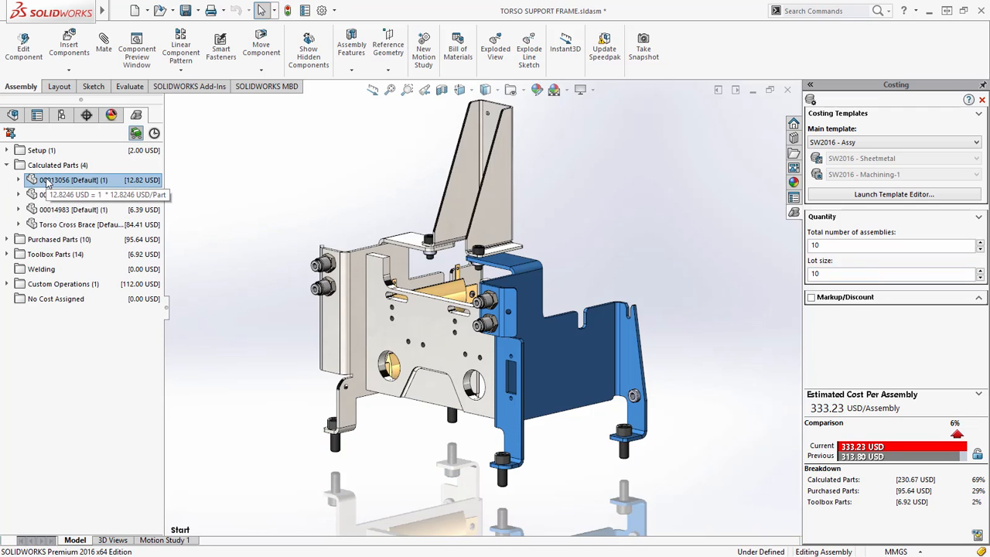
click(50, 196)
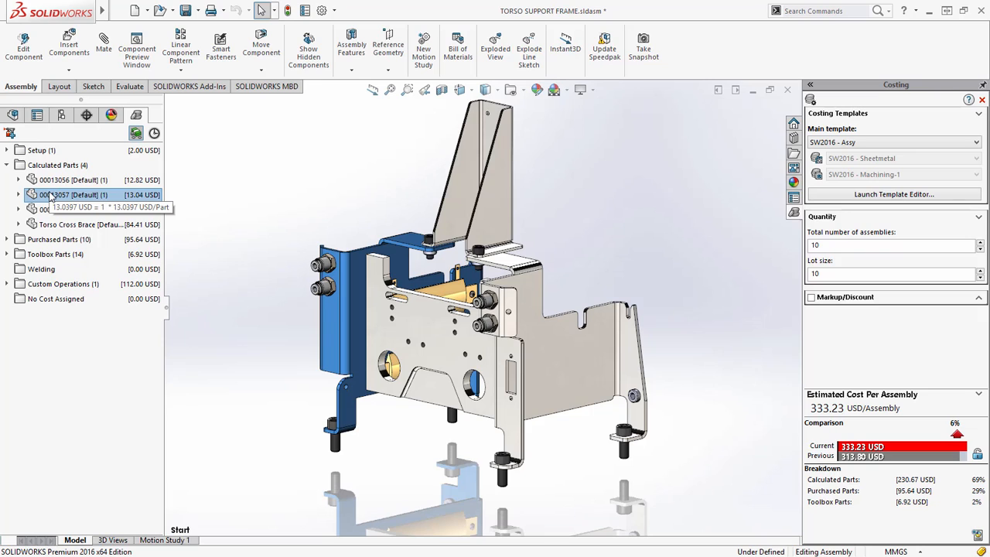
click(52, 212)
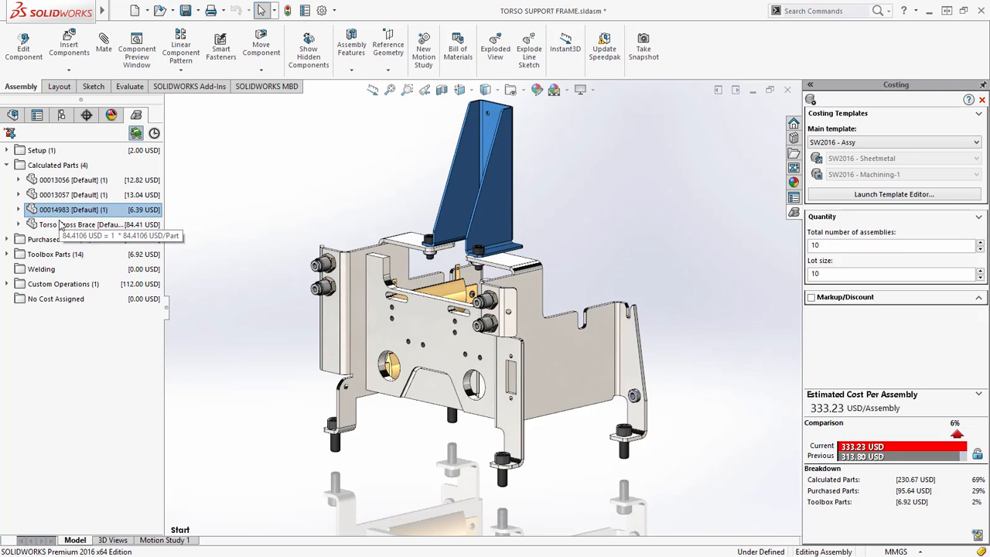
click(59, 226)
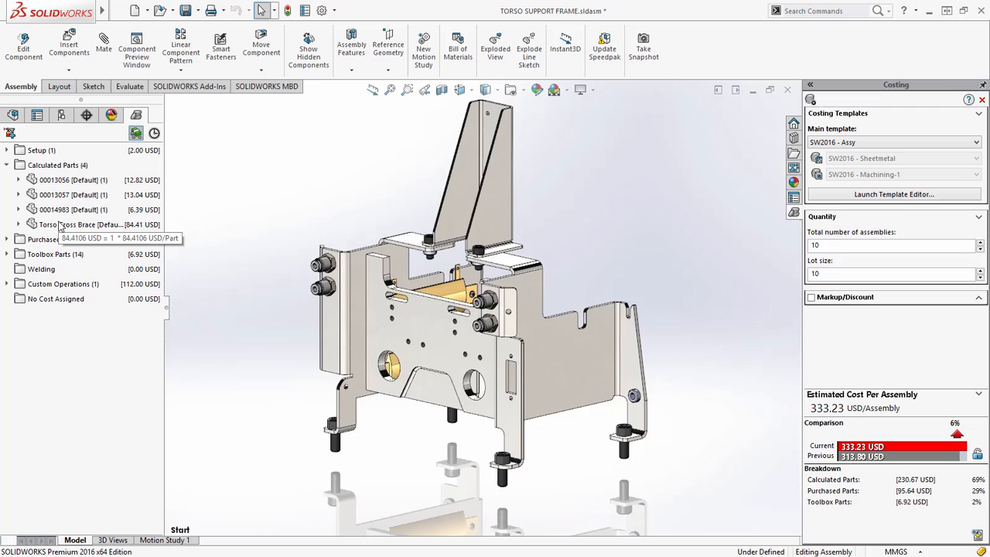
Examine the costs of the purchased parts, toolbox parts and custom assembly operation in the assembly's cost breakdown.
click(7, 239)
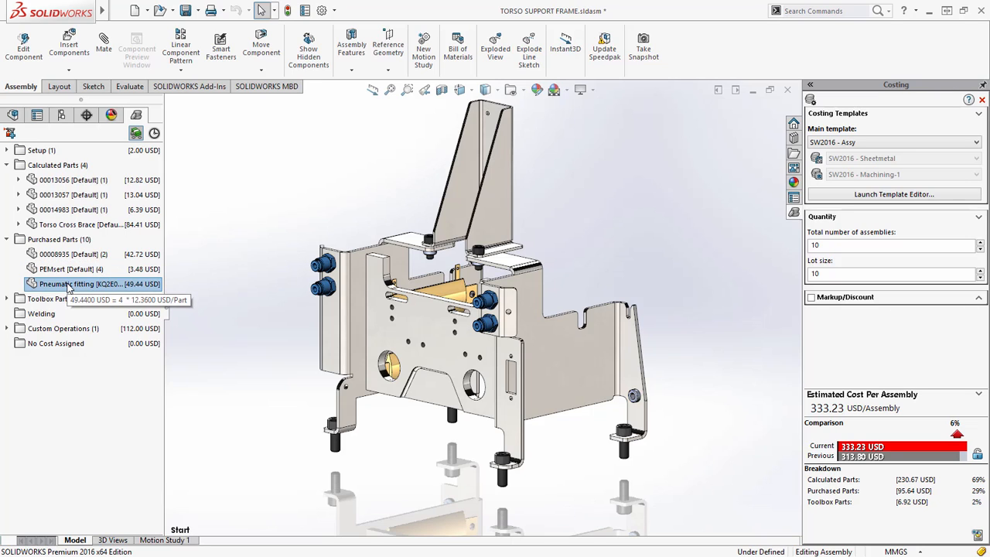
click(6, 299)
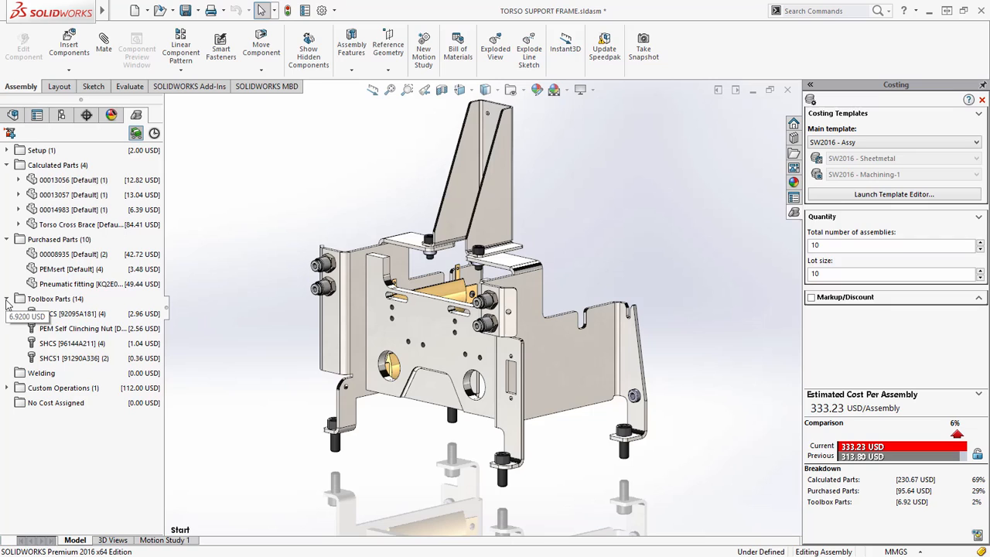
click(62, 329)
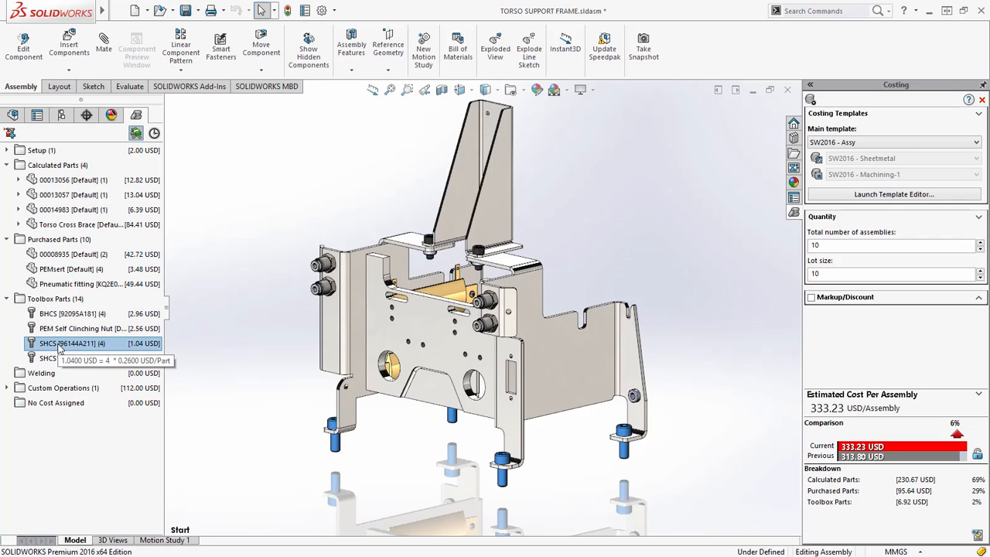
click(7, 388)
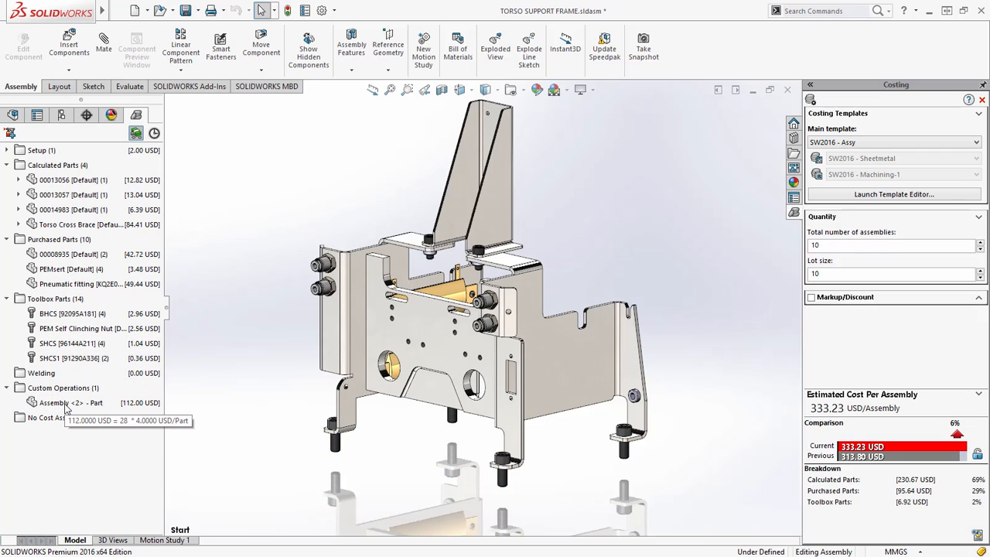
Review the general settings, custom Assembly operation and purchased parts cost properties in the SW2016 - Assy costing template, closing the editor when done.
click(845, 196)
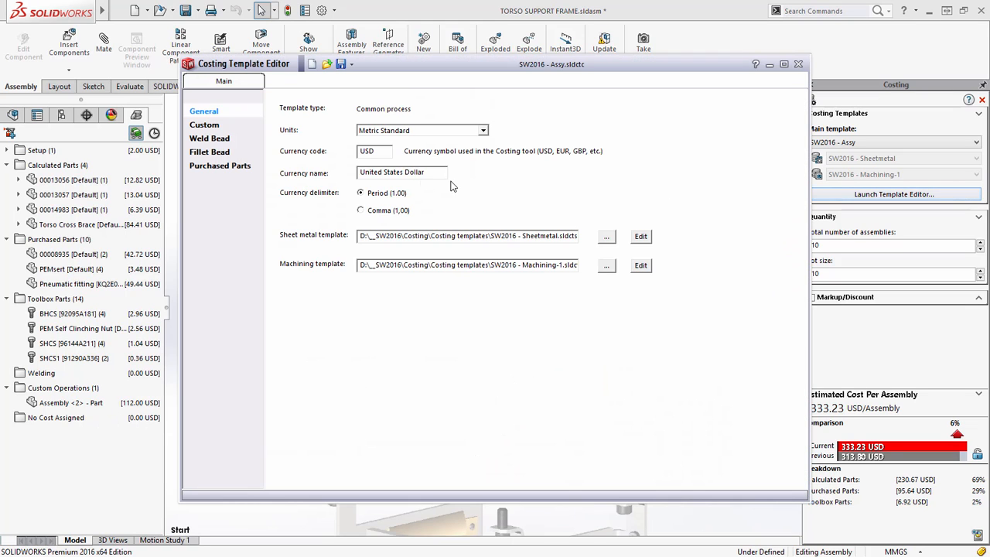
click(217, 127)
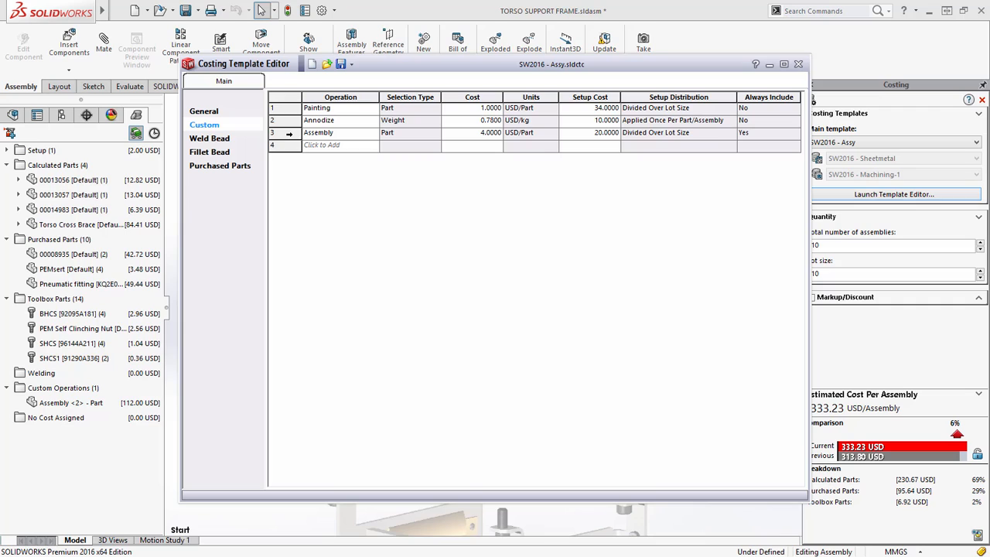
click(289, 133)
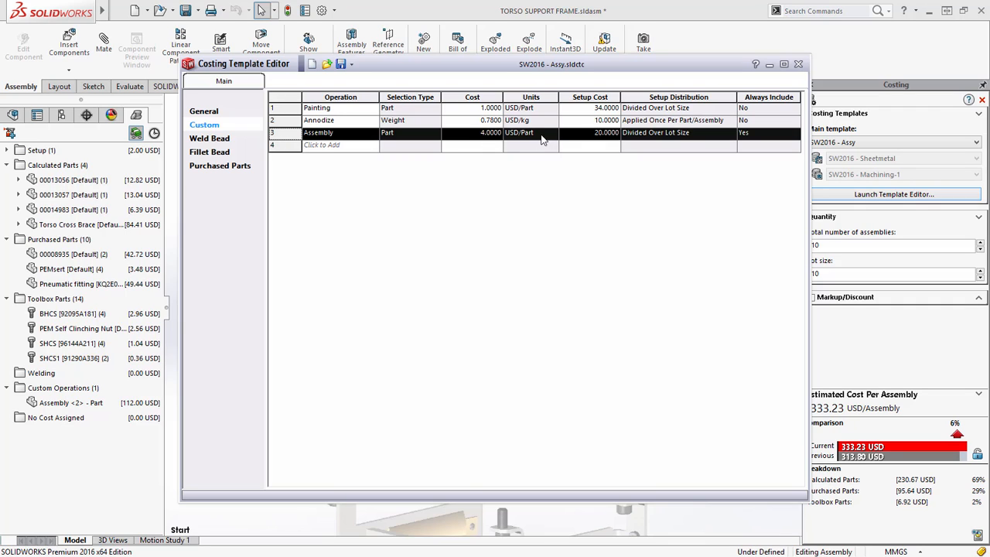
click(233, 169)
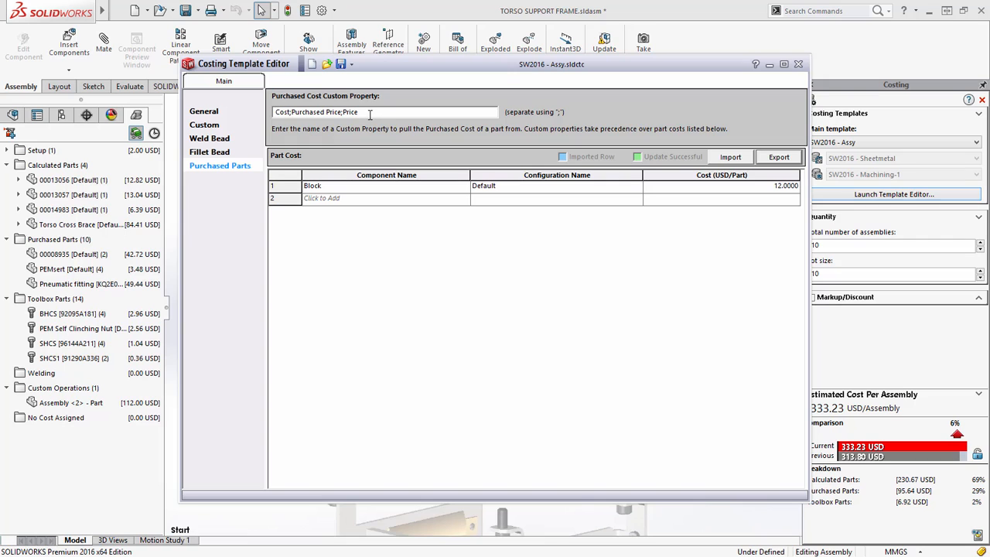
click(798, 65)
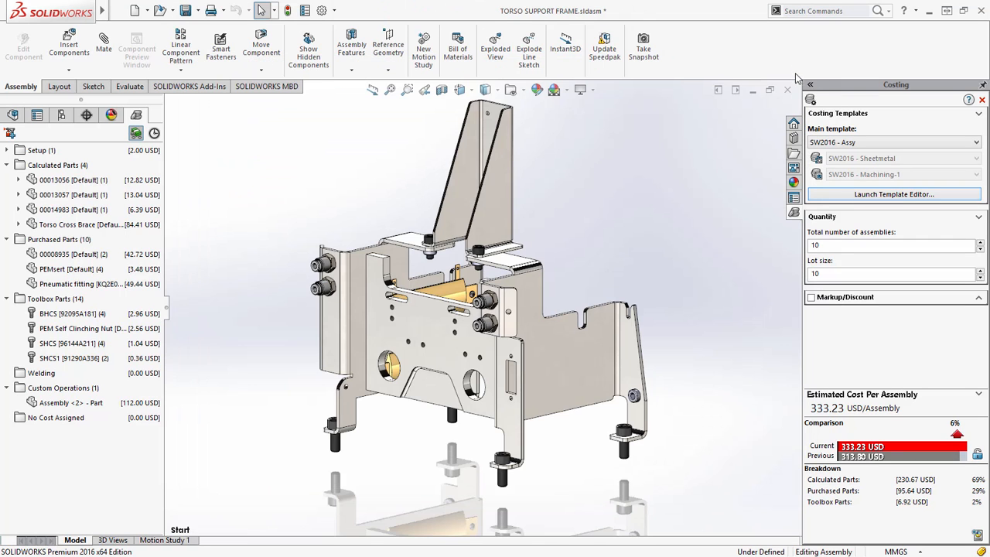
Review the costing report's publish options and quote information, closing them without publishing.
click(977, 534)
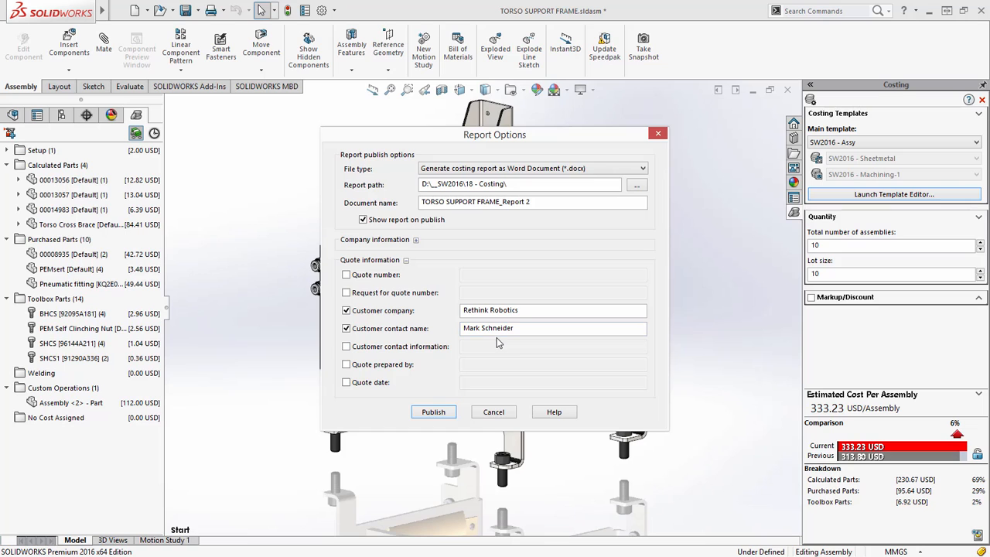
click(492, 412)
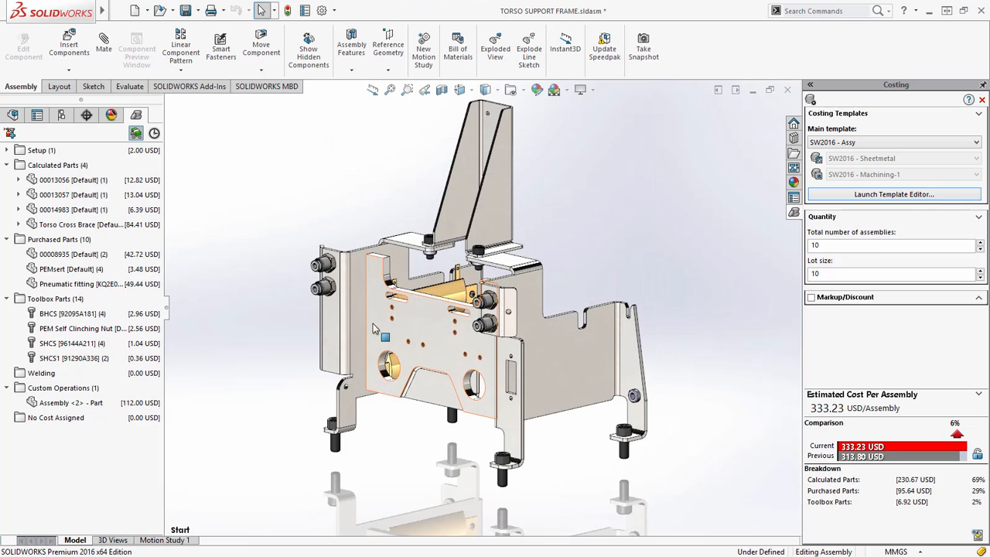
Open Costing Report.docx in Word from the Design Binder of the TORSO SUPPORT FRAME assembly.
click(13, 115)
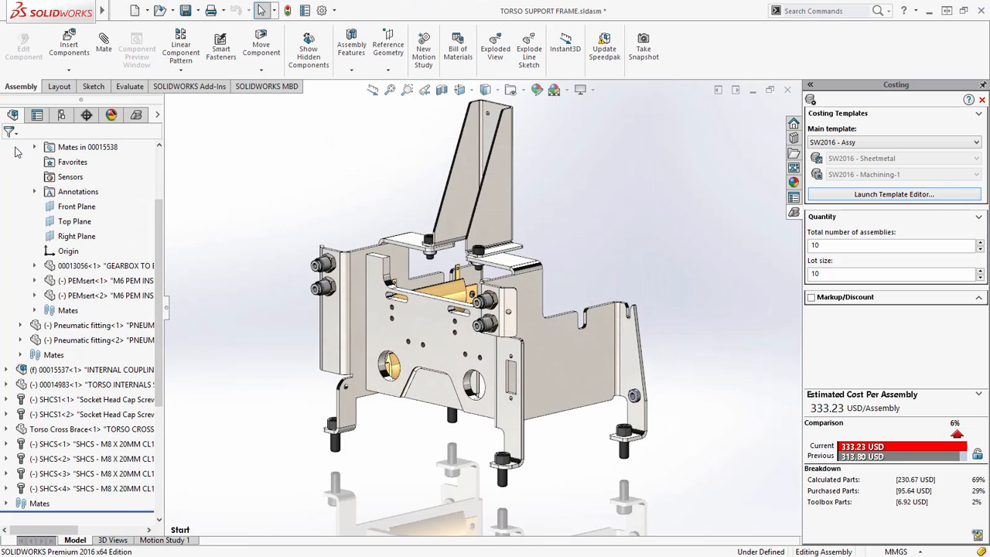
scroll(20, 163, up, 5)
click(6, 191)
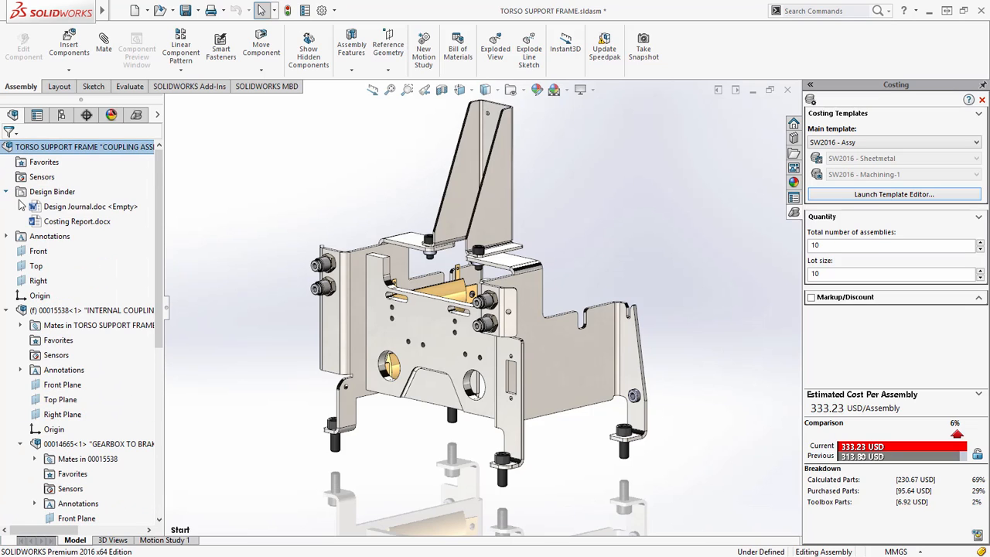
click(60, 222)
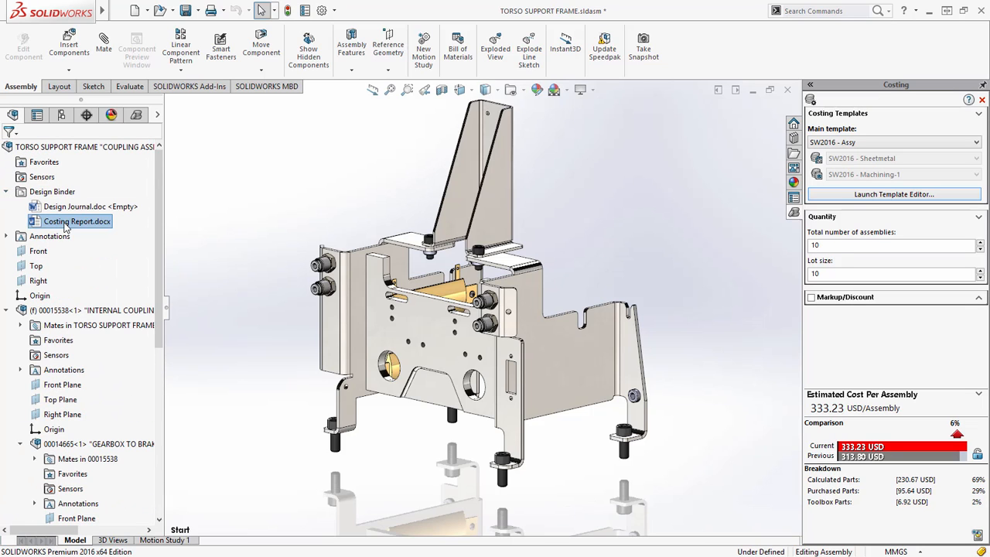
double_click(66, 224)
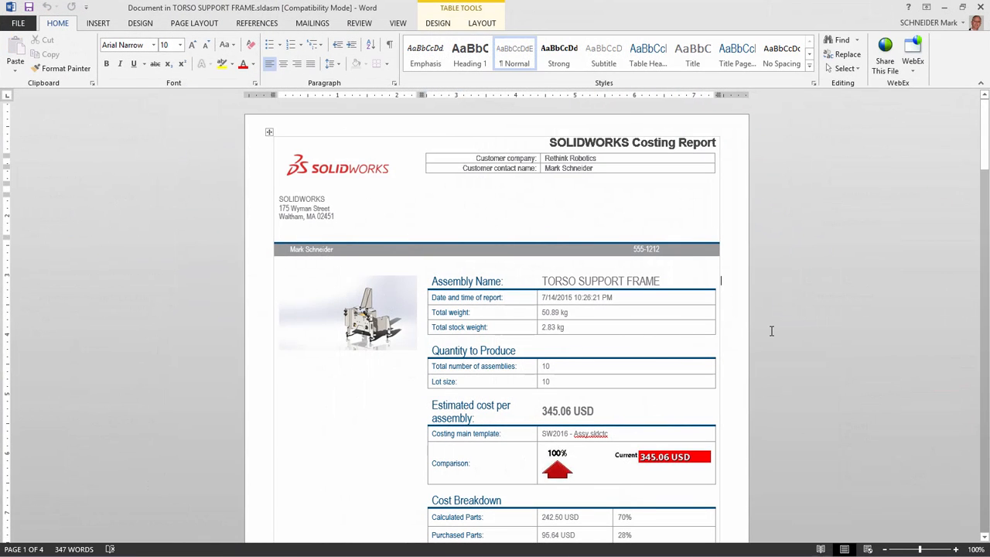
Examine the costing report's estimated cost summary, component cost impact, cost breakdown for each part and assembly-level cost breakdown.
scroll(767, 331, down, 2)
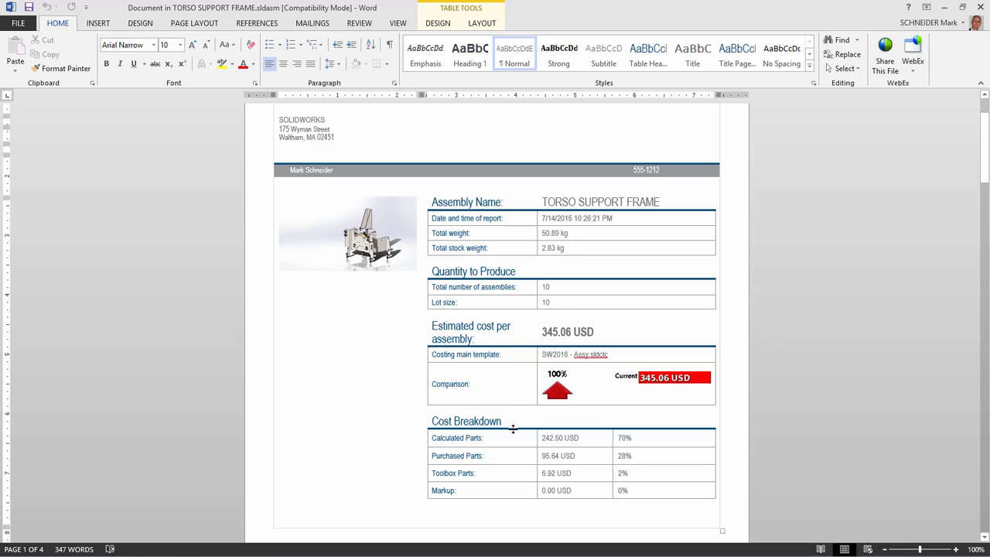
scroll(387, 420, down, 9)
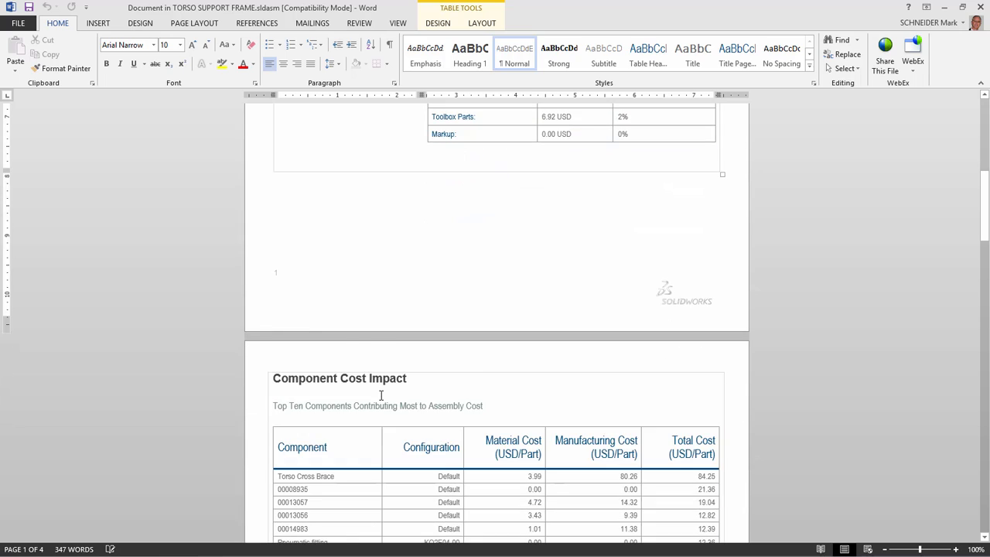
scroll(381, 396, down, 6)
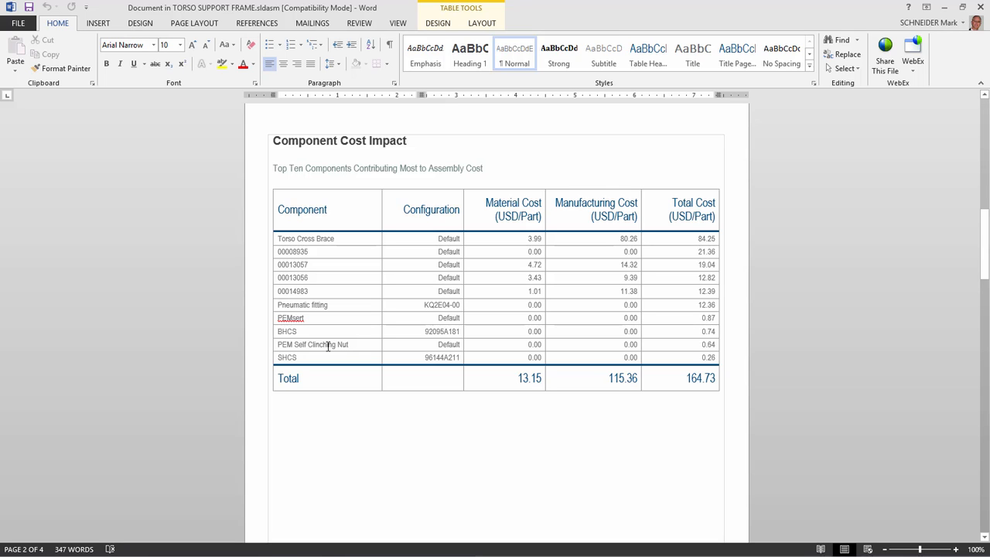
scroll(328, 346, down, 15)
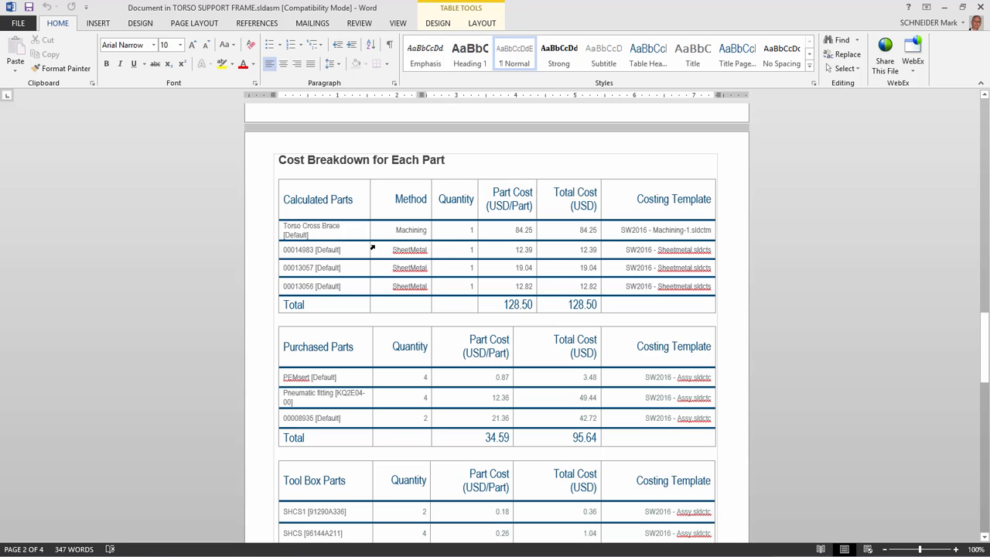
scroll(372, 247, down, 10)
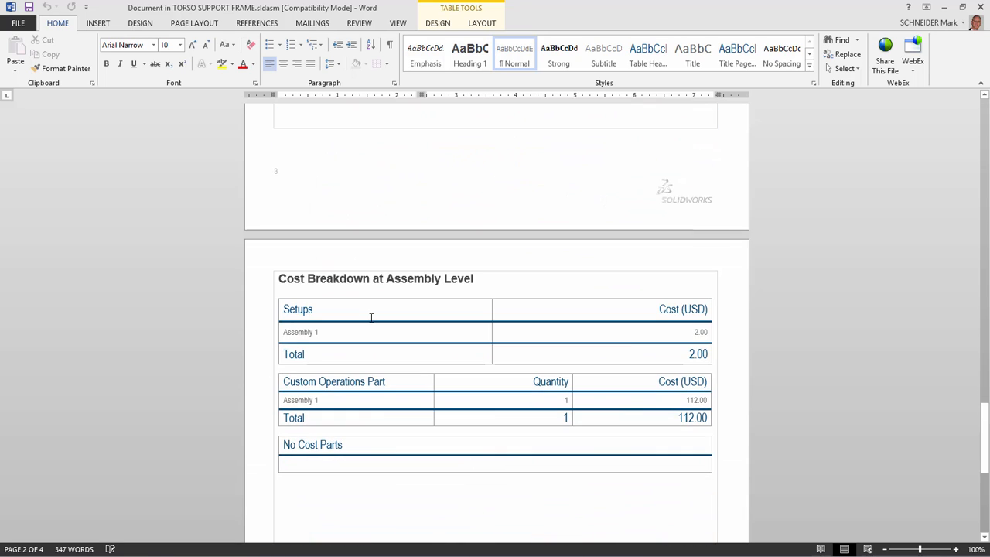
scroll(371, 318, down, 1)
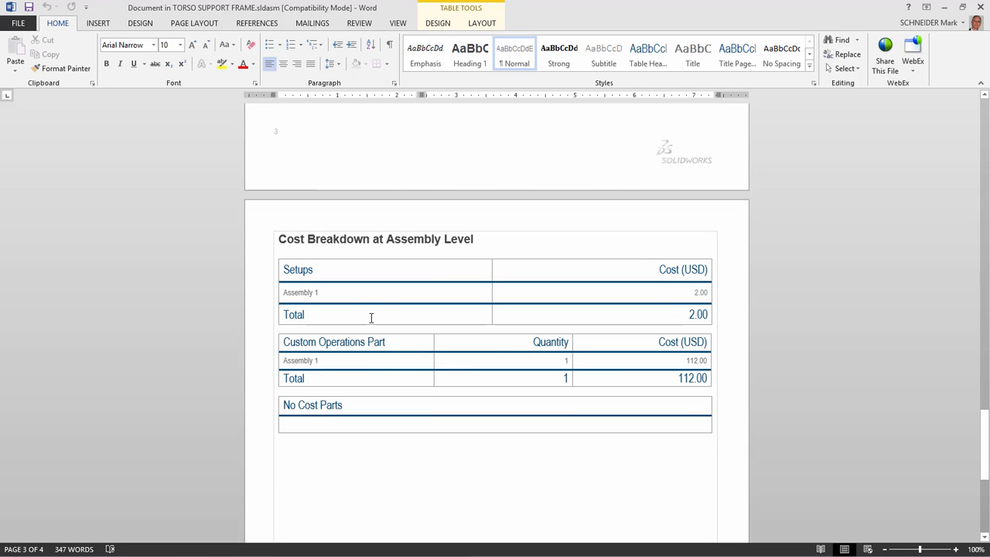